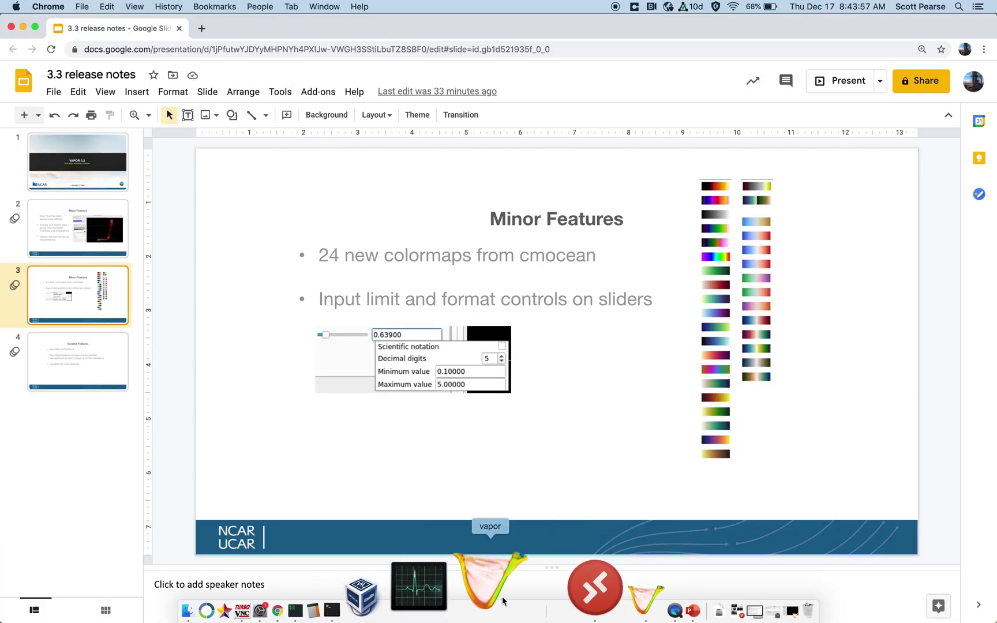
Switch to VAPOR and import the six 24Maycontrol files, 04000 to 04005, from the MayControl folder as NetCDF-CF data.
left_click(501, 600)
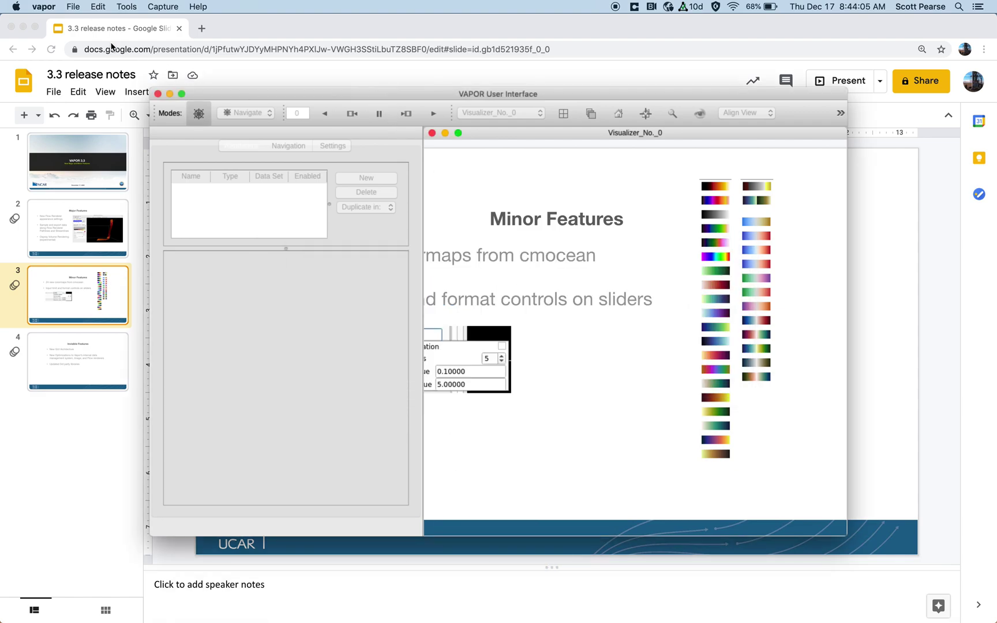
left_click(72, 7)
mouse_move(152, 51)
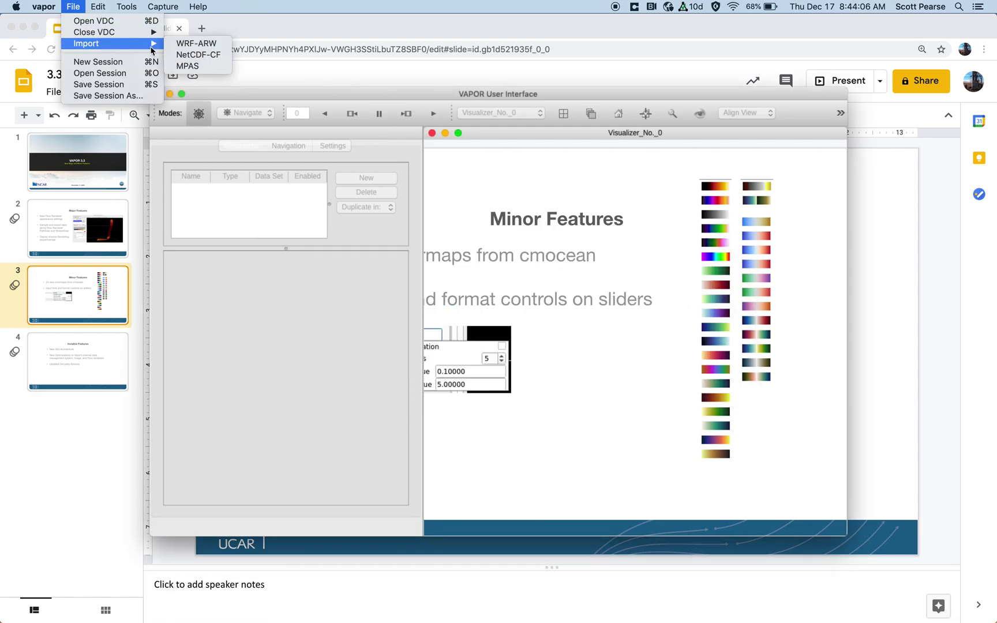
left_click(198, 55)
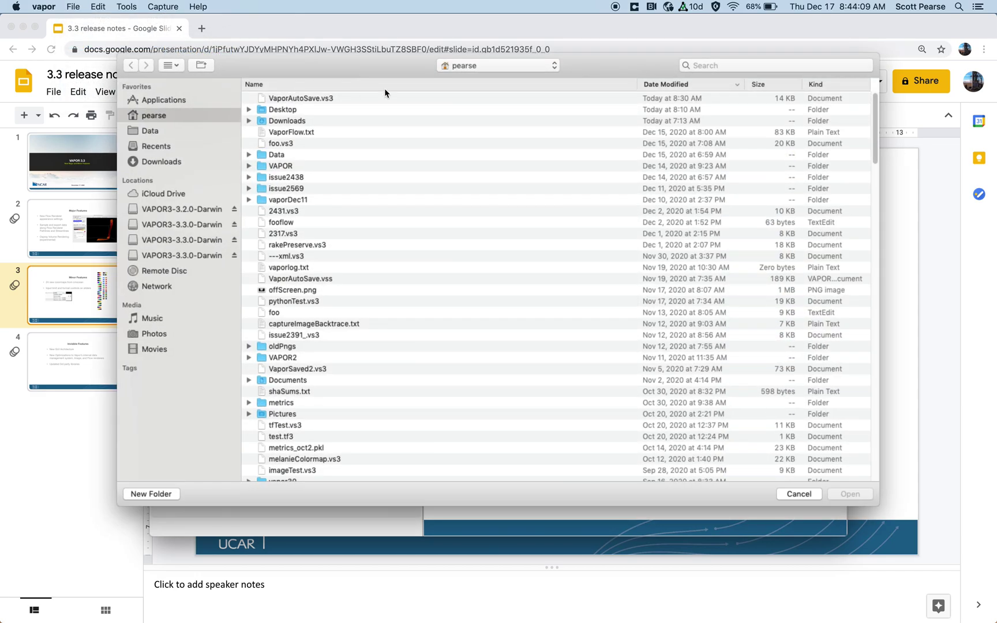
left_click(490, 65)
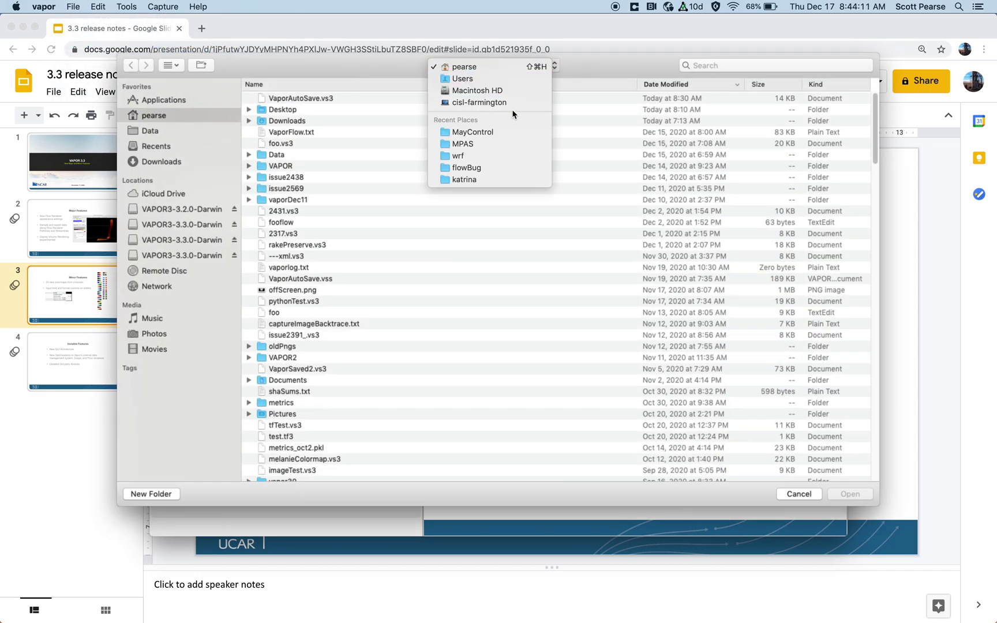
left_click(507, 132)
left_click(378, 120)
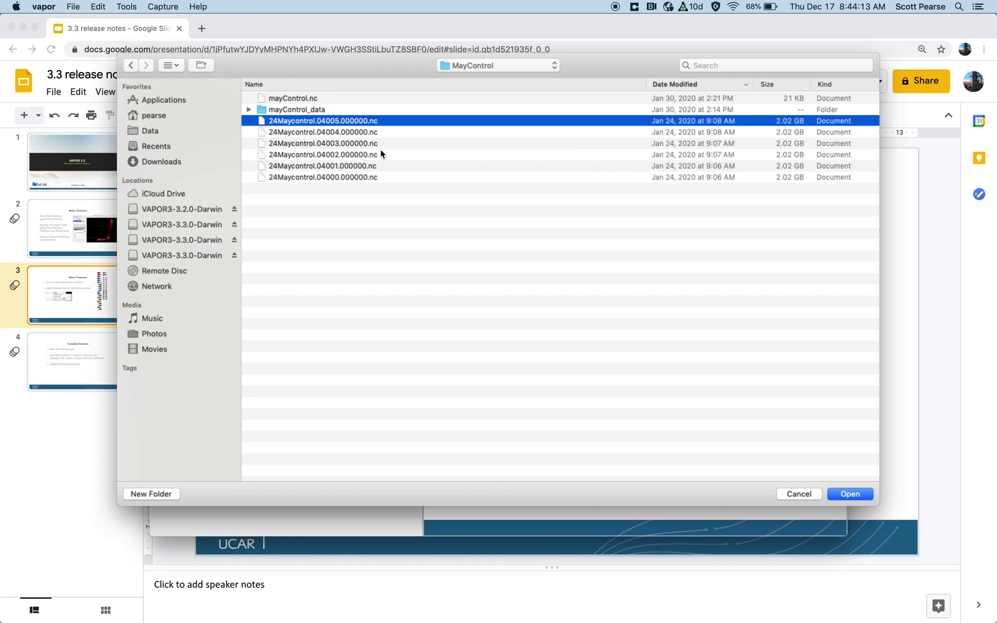
left_click(380, 177, "shift")
left_click(843, 497)
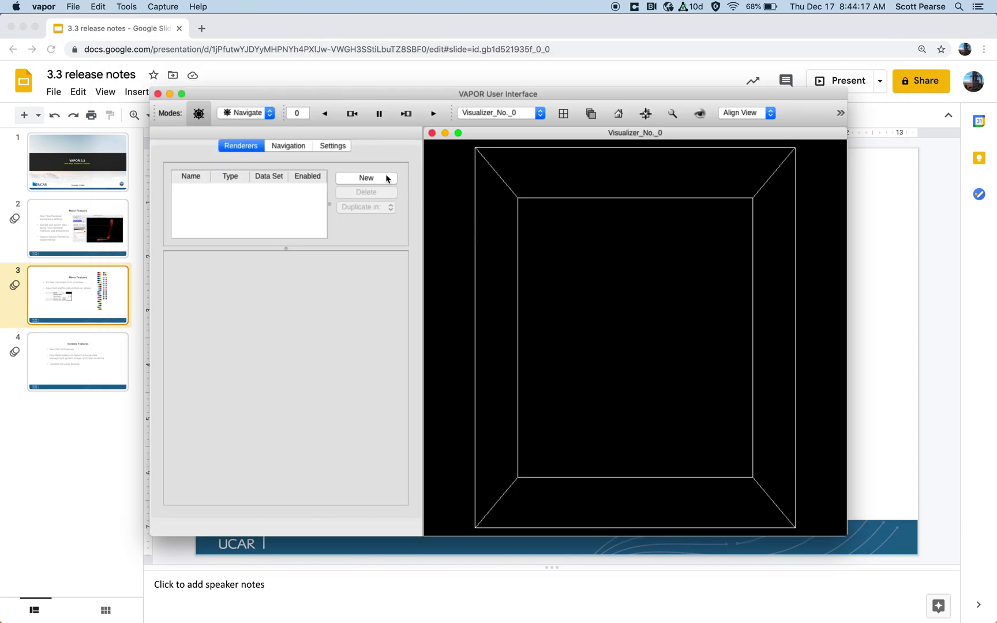
Maximize the VAPOR window, add a Flow renderer for the imported data set and enable it.
double_click(404, 94)
left_click(217, 106)
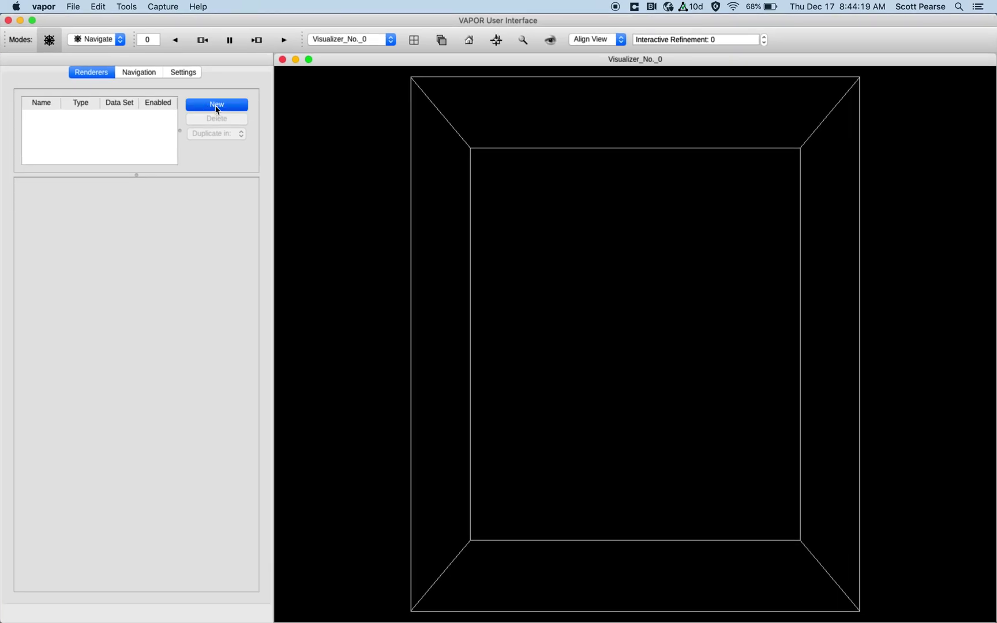
left_click(375, 176)
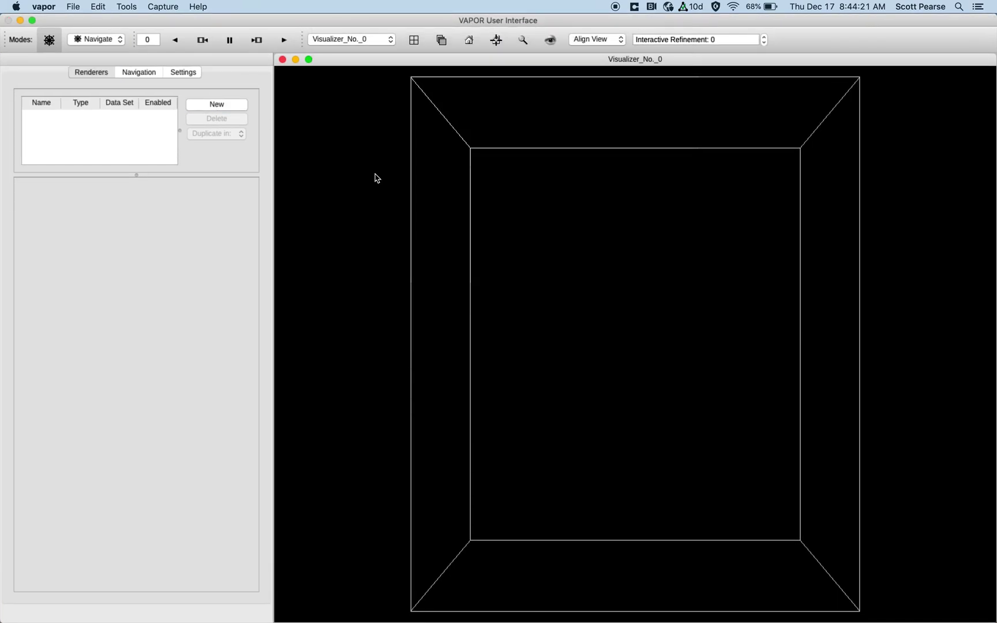
left_click_drag(595, 443, 522, 234)
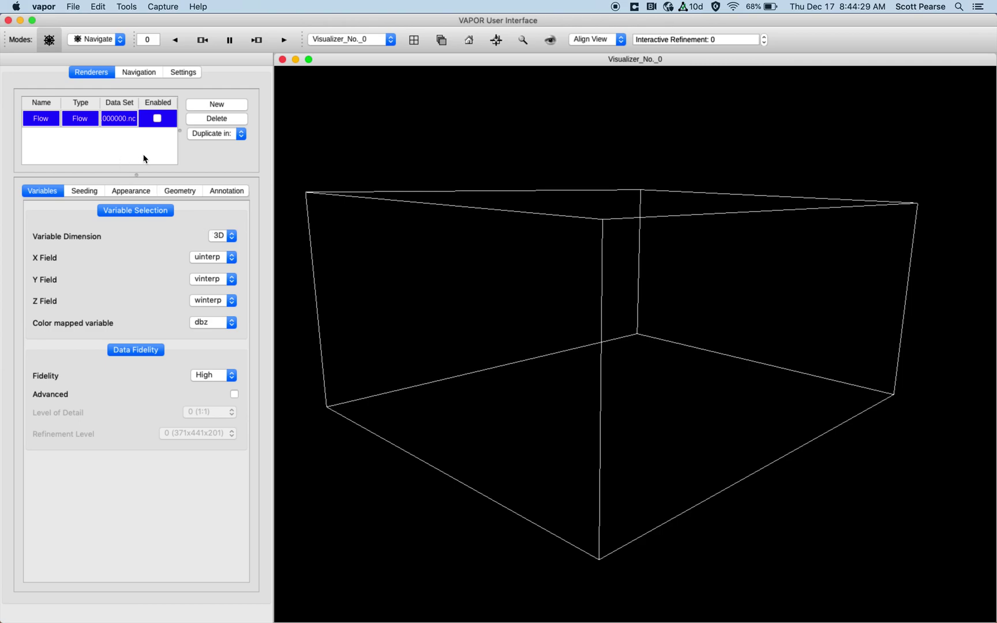
left_click(157, 119)
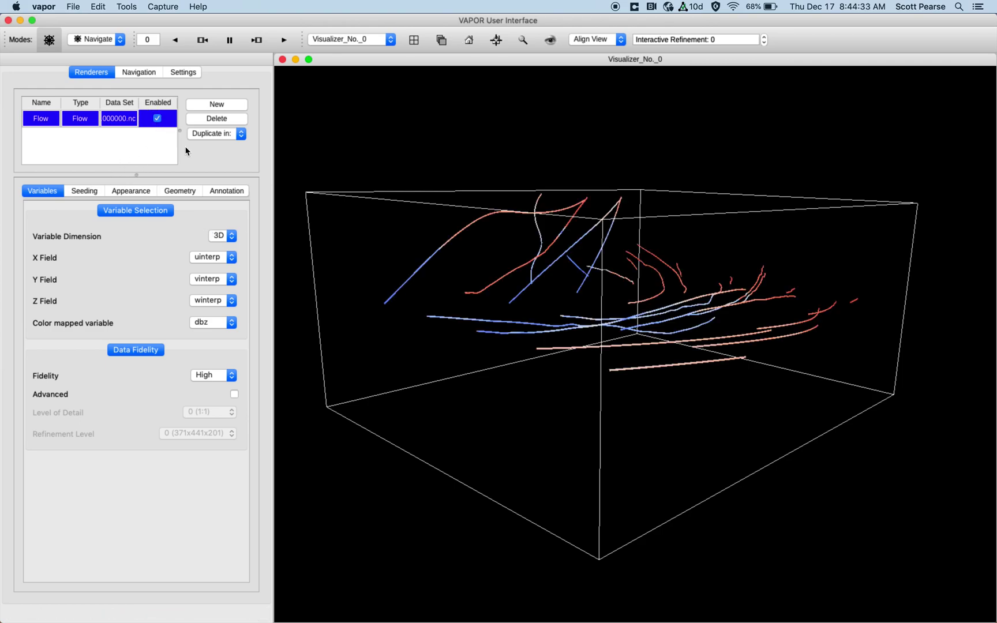
Switch to Region mode and lower the flow seeding rake's Z maximum to about 0.383.
left_click(97, 193)
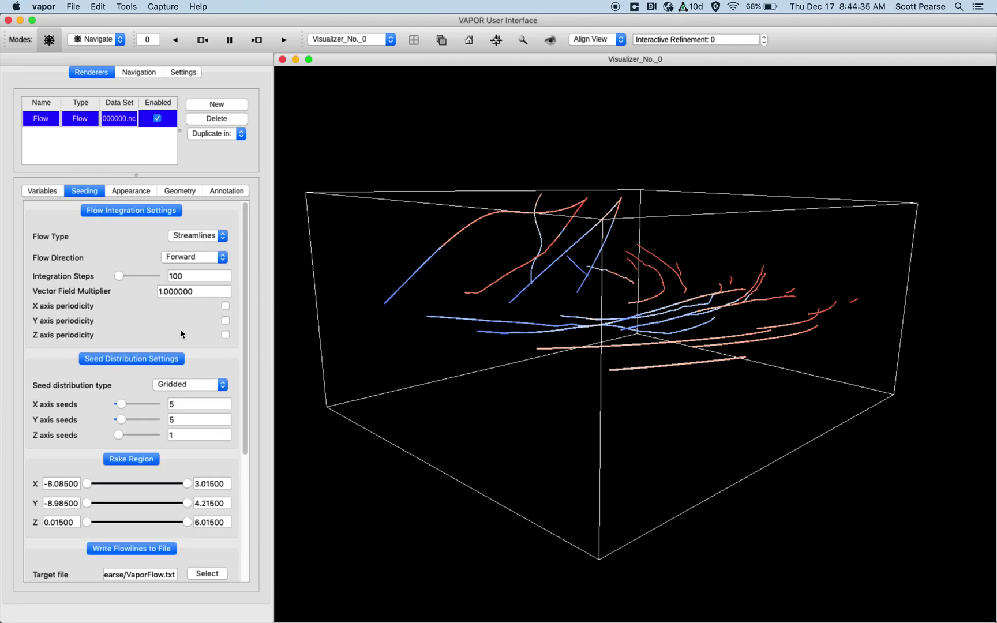
left_click_drag(186, 522, 115, 527)
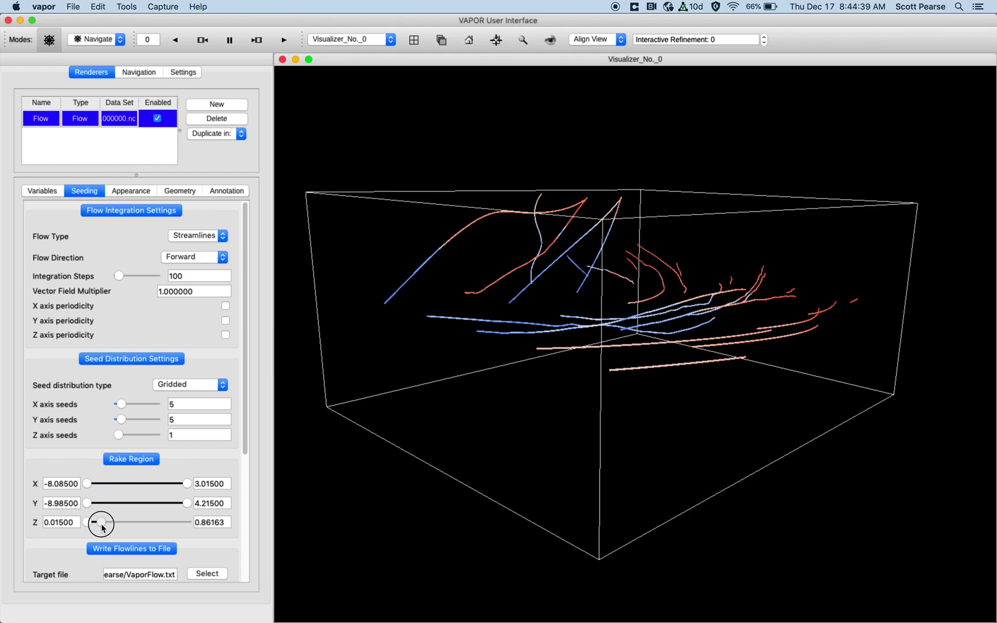
left_click_drag(102, 527, 98, 529)
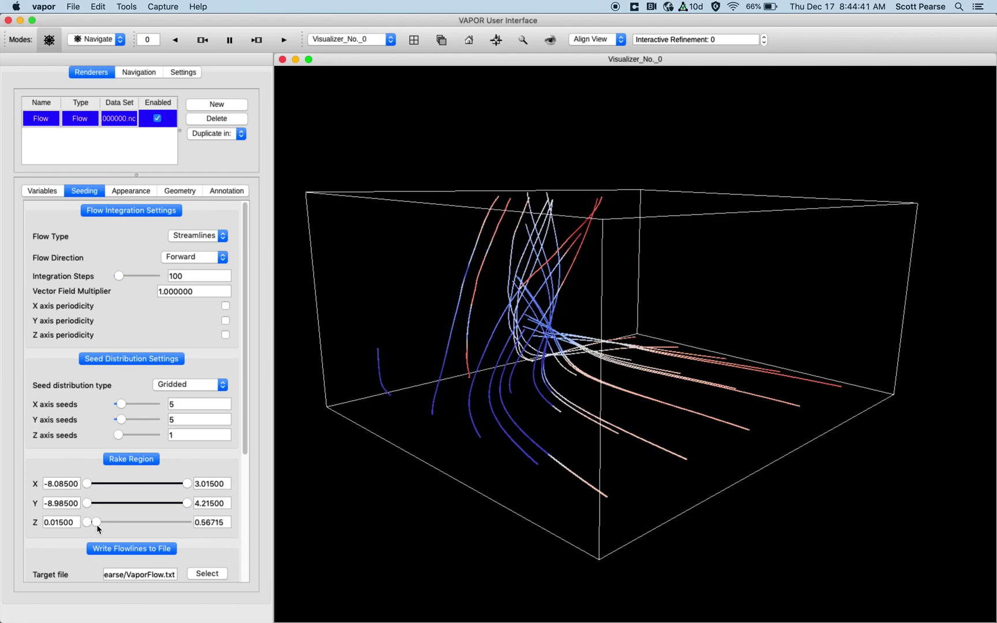
left_click(99, 48)
left_click(102, 51)
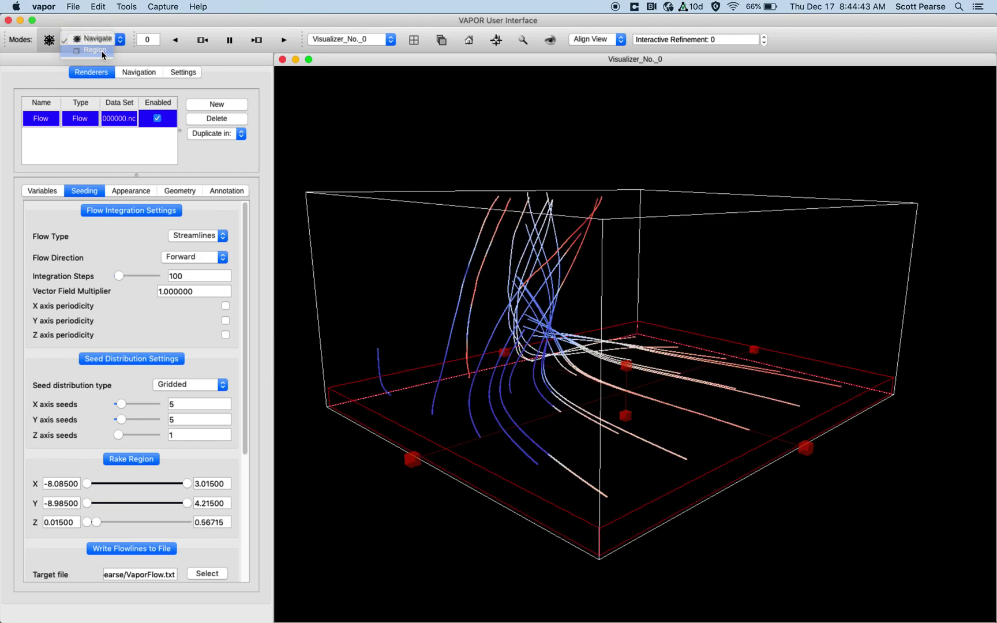
left_click(98, 525)
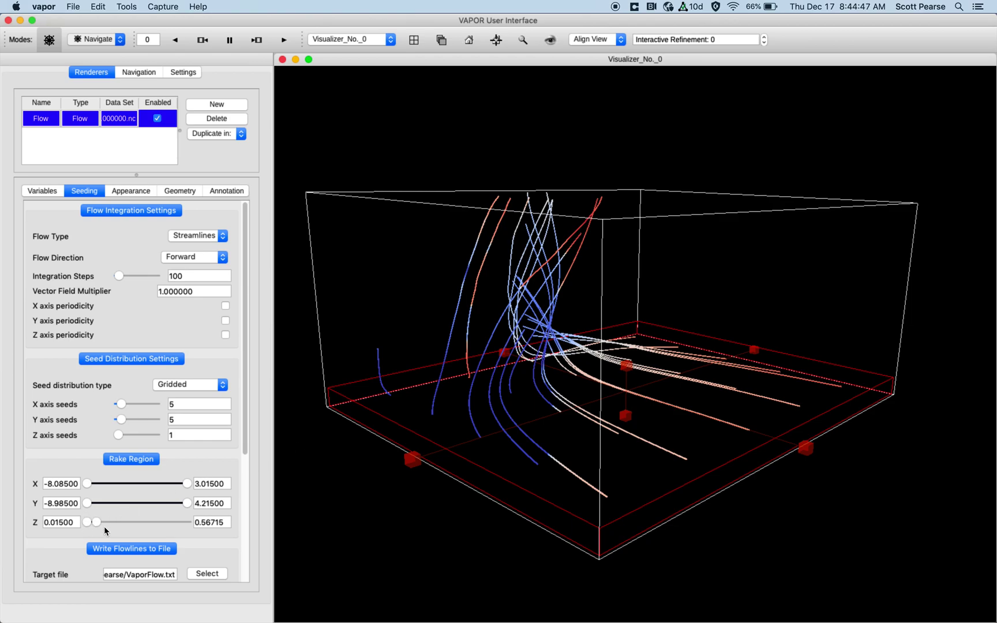
left_click_drag(104, 527, 100, 526)
Narrow the seeding rake's Y range to about -5.295 to -0.761 using its handles in the 3D view.
left_click(183, 406)
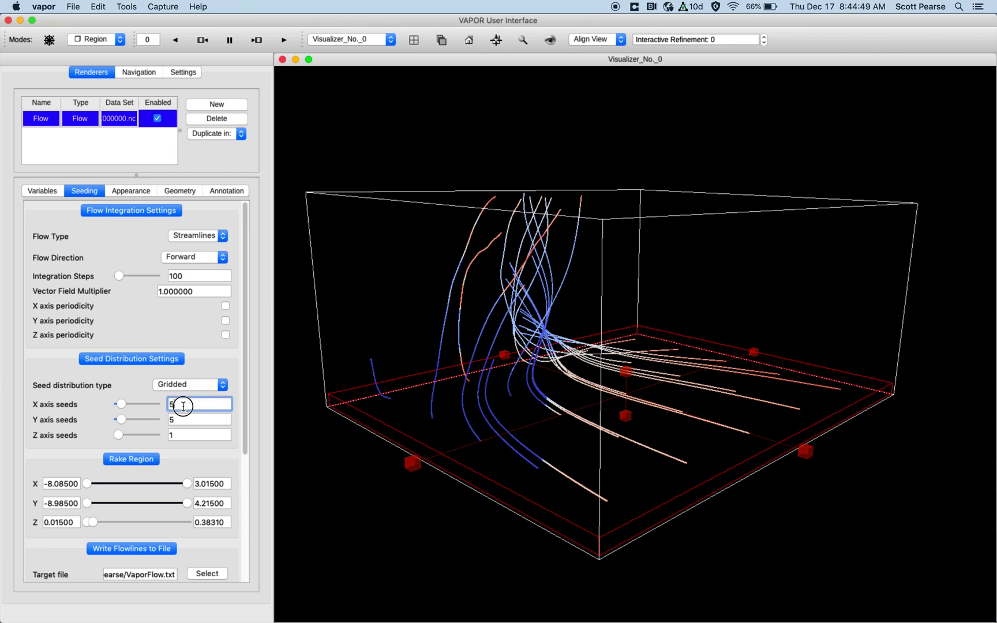
left_click(184, 420)
left_click(186, 435)
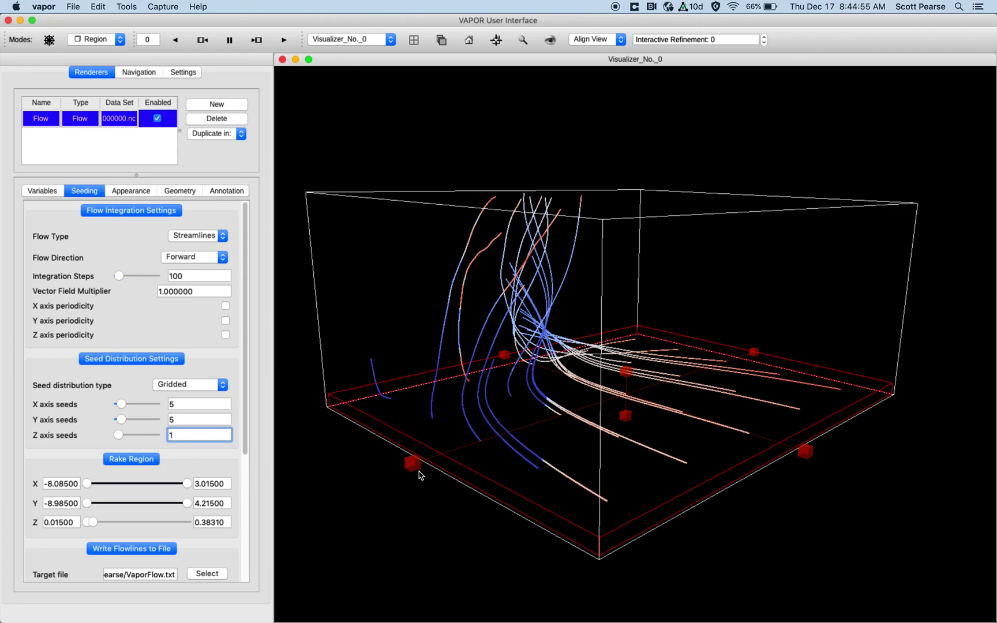
left_click_drag(410, 464, 630, 361)
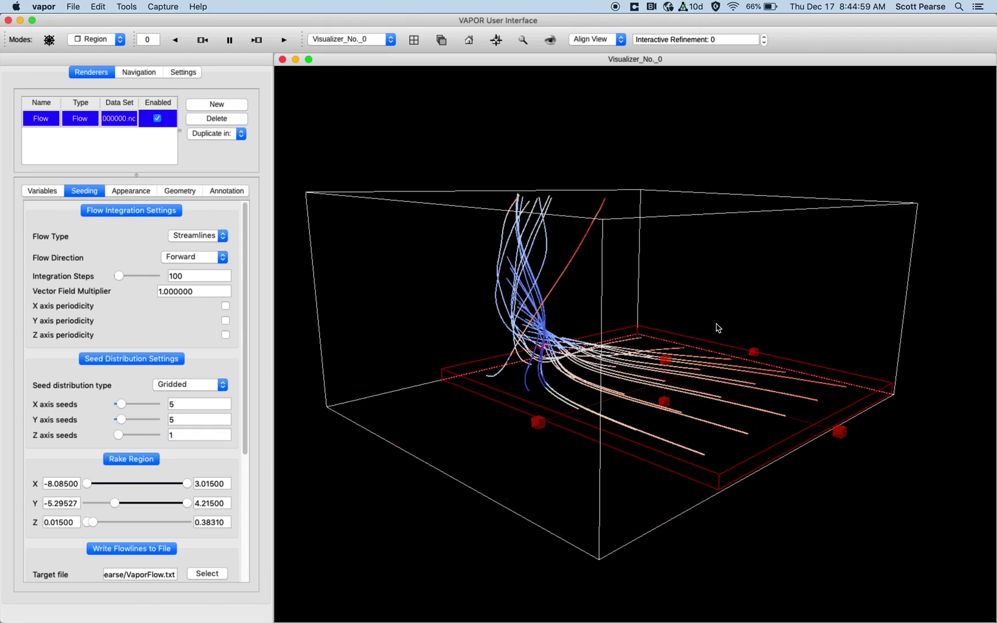
left_click_drag(746, 362, 601, 490)
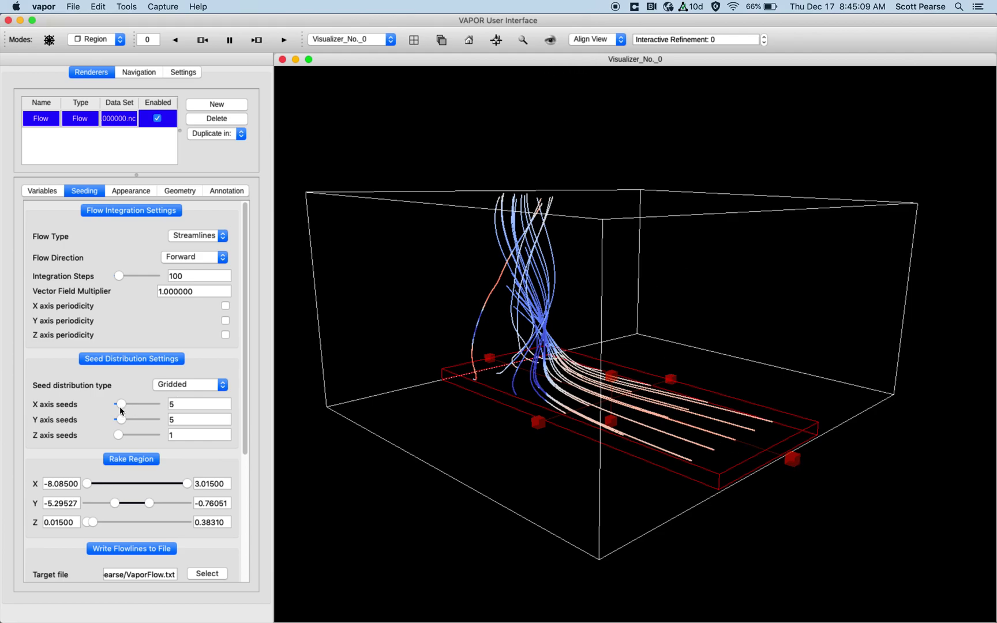
Try 10 seeds along the X axis of the flow rake and restore the count to 5.
double_click(180, 400)
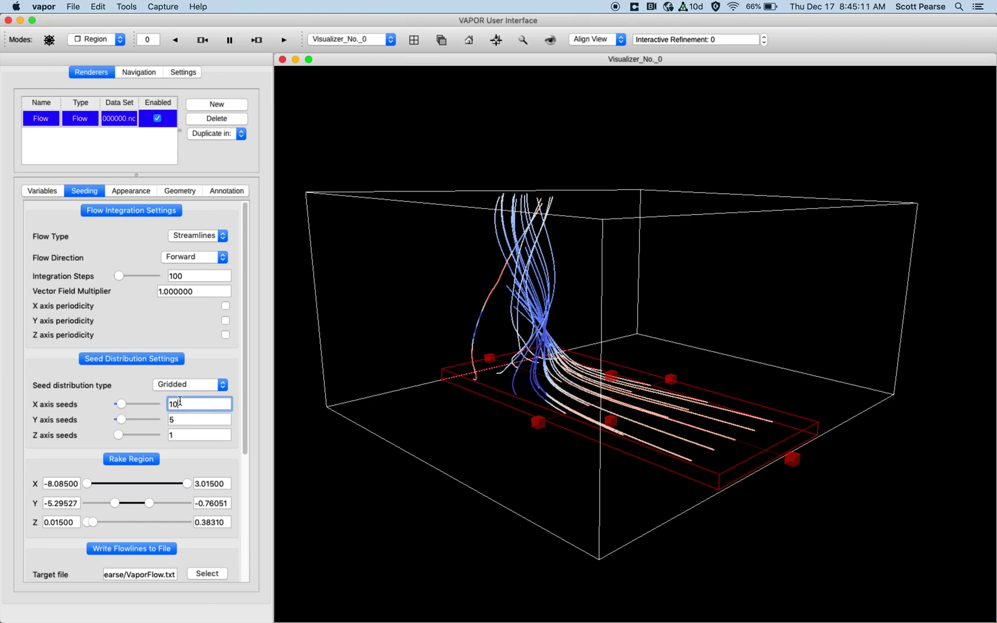
type("10")
key("Return")
double_click(180, 400)
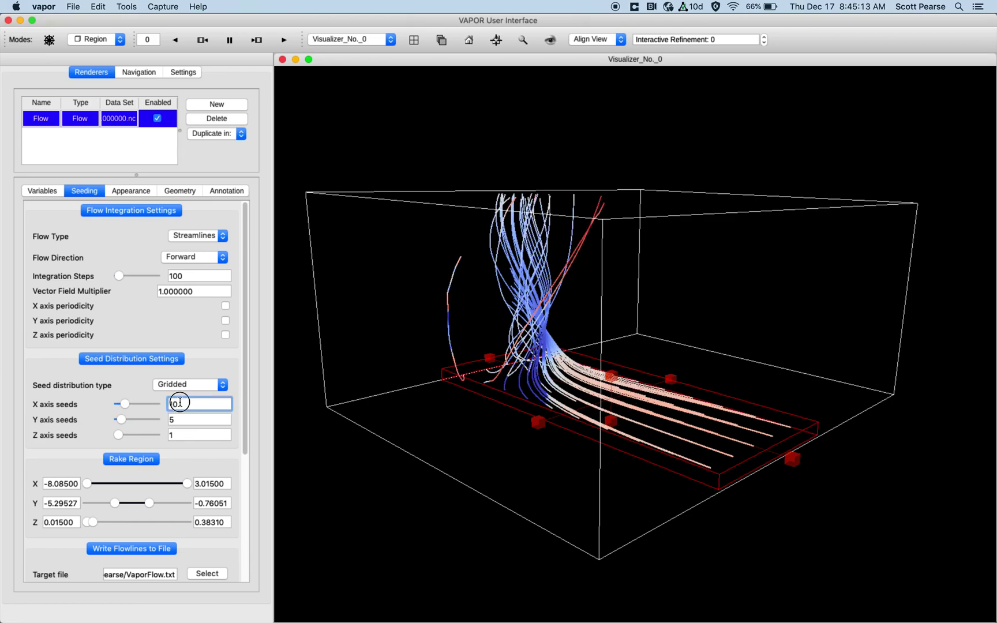
type("5")
key("Return")
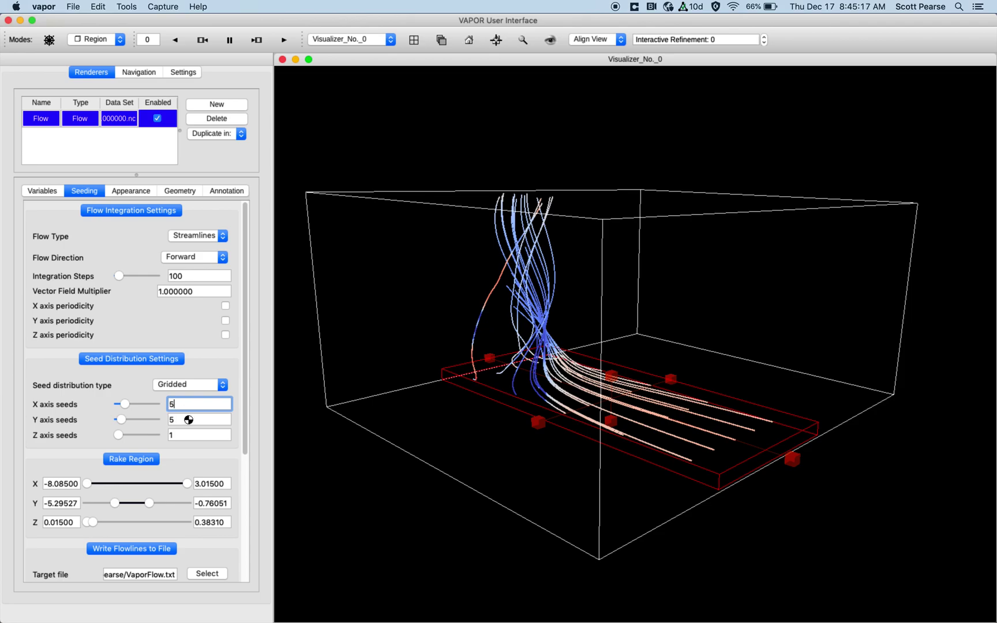
Set the number of Y axis seeds for the flow rake to 10.
double_click(189, 420)
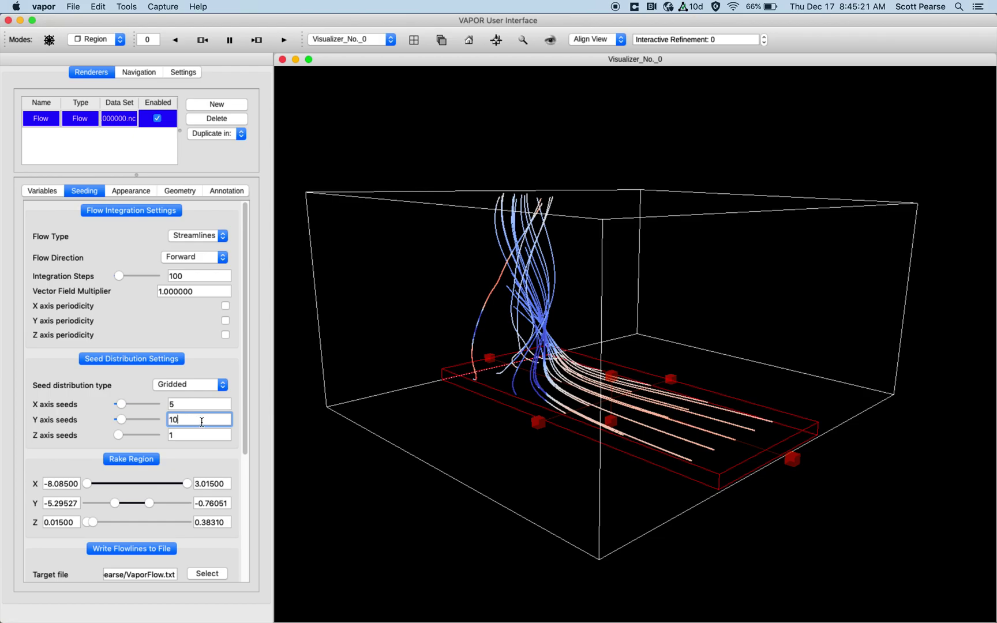
type("10")
key("Return")
left_click_drag(535, 397, 454, 372)
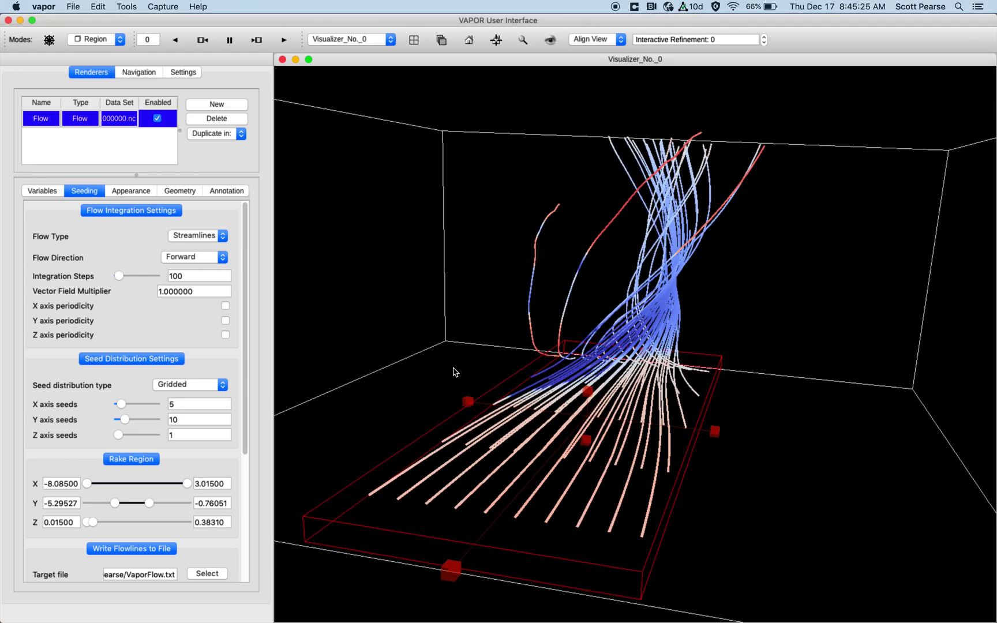
scroll(454, 372, "up", 3)
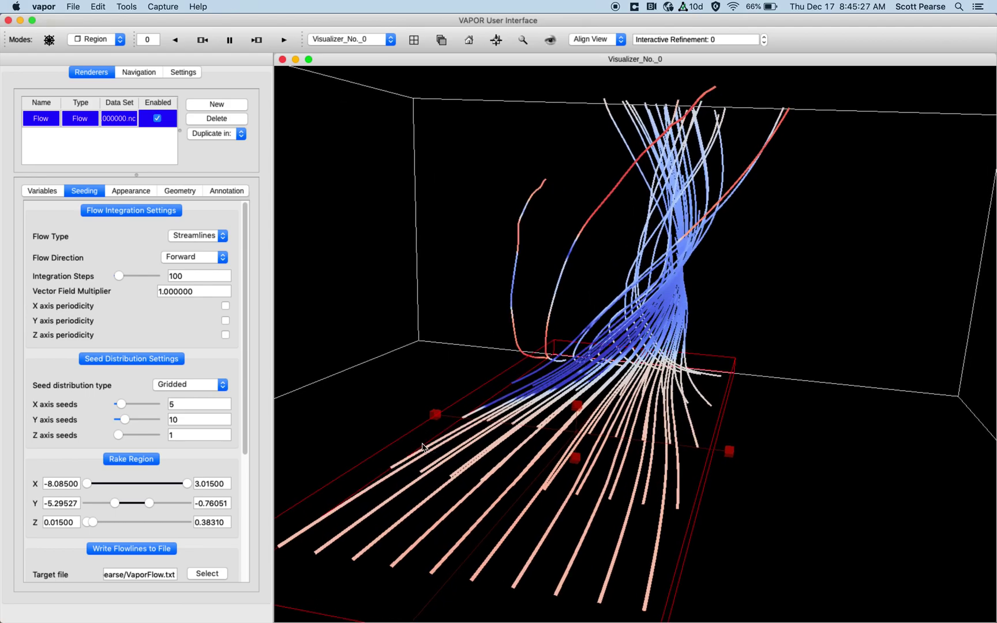
right_click_drag(440, 400, 574, 456)
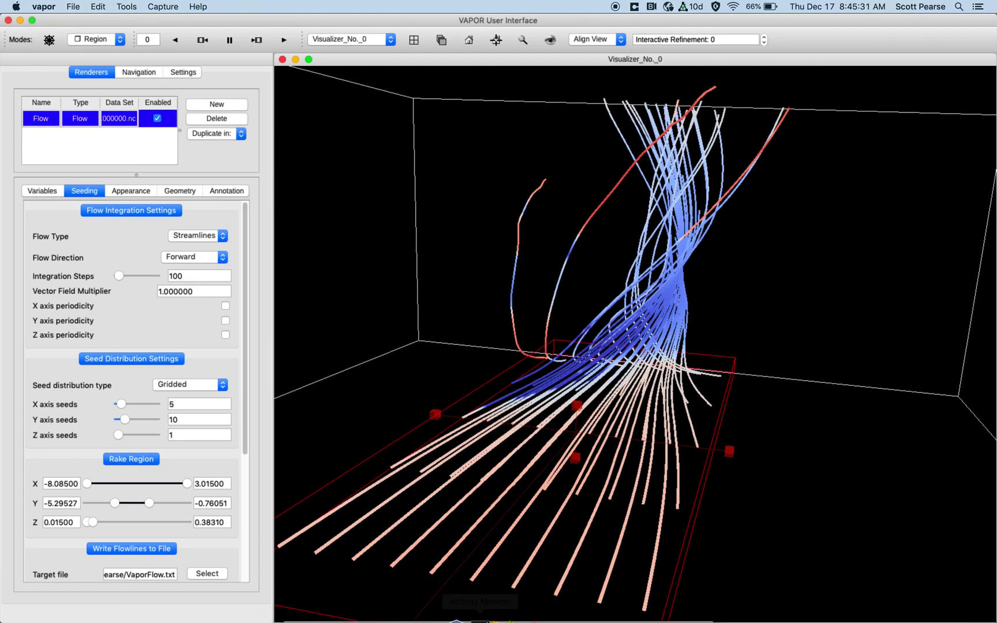
Bring up the other minimized VAPOR window and inspect its flow line from different angles.
left_click(545, 611)
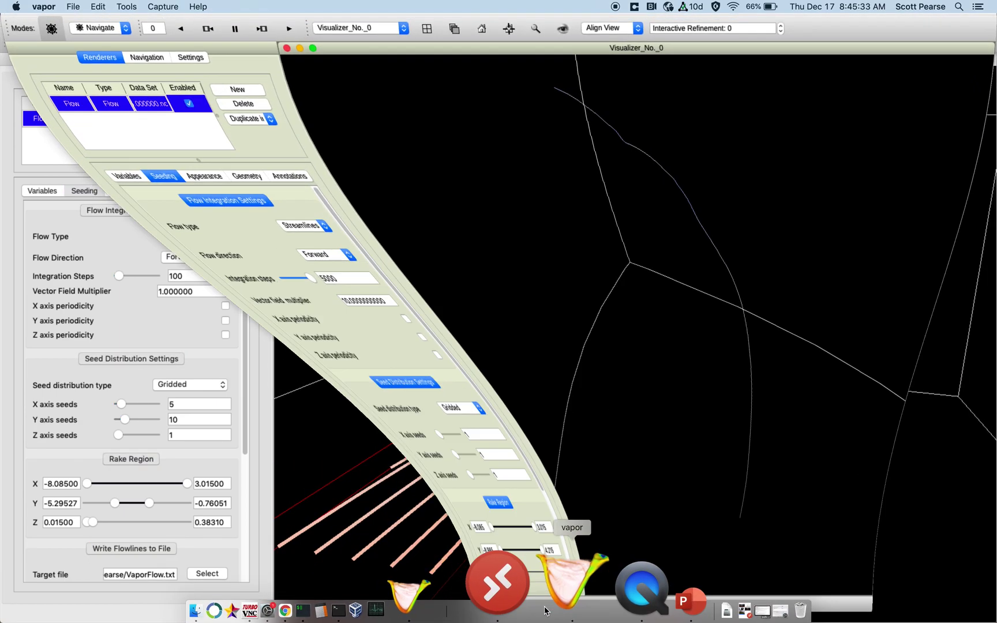
right_click_drag(602, 407, 547, 315)
left_click_drag(547, 315, 584, 205)
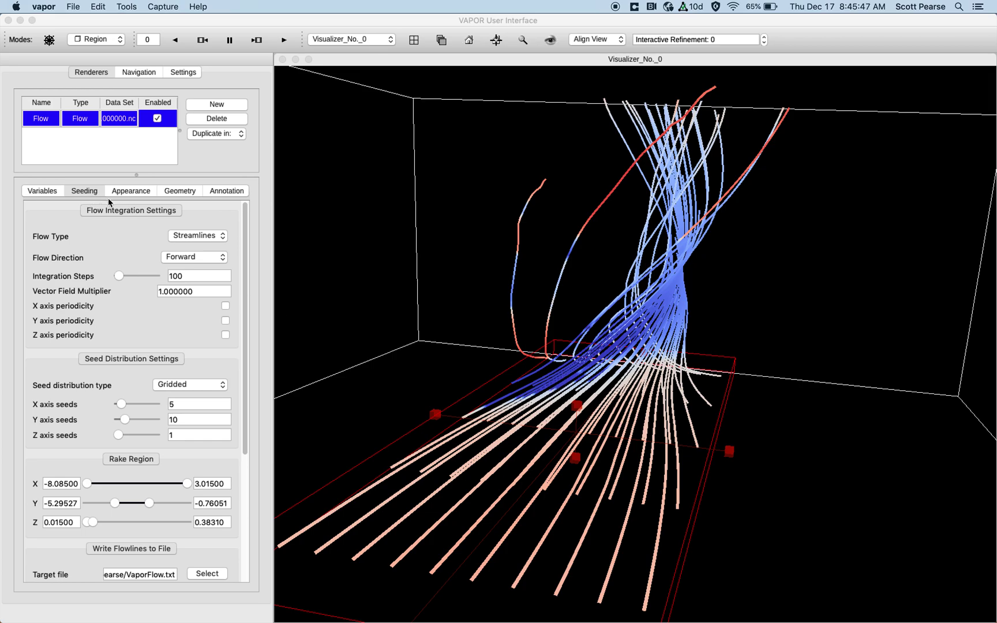
Switch to Navigate mode and review the Render Type options in the flow renderer's appearance settings, keeping Tubes.
left_click(131, 190)
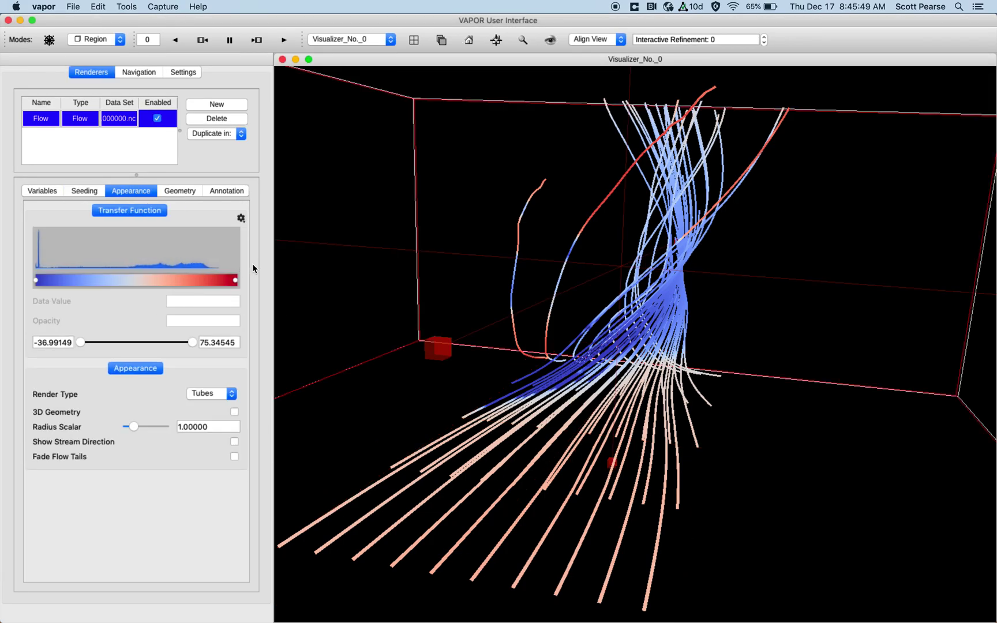
left_click(96, 39)
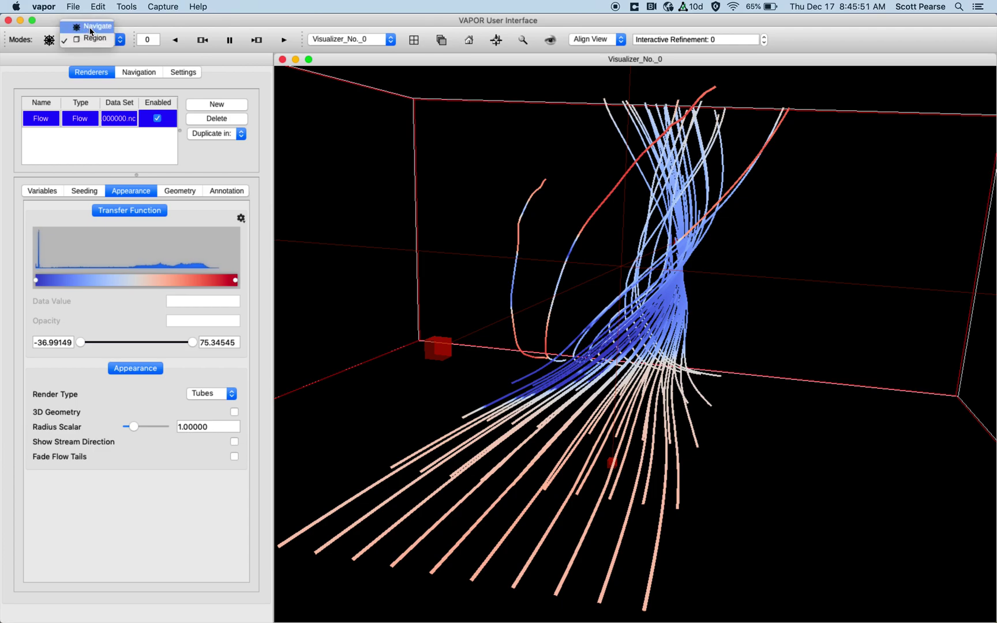
left_click(92, 27)
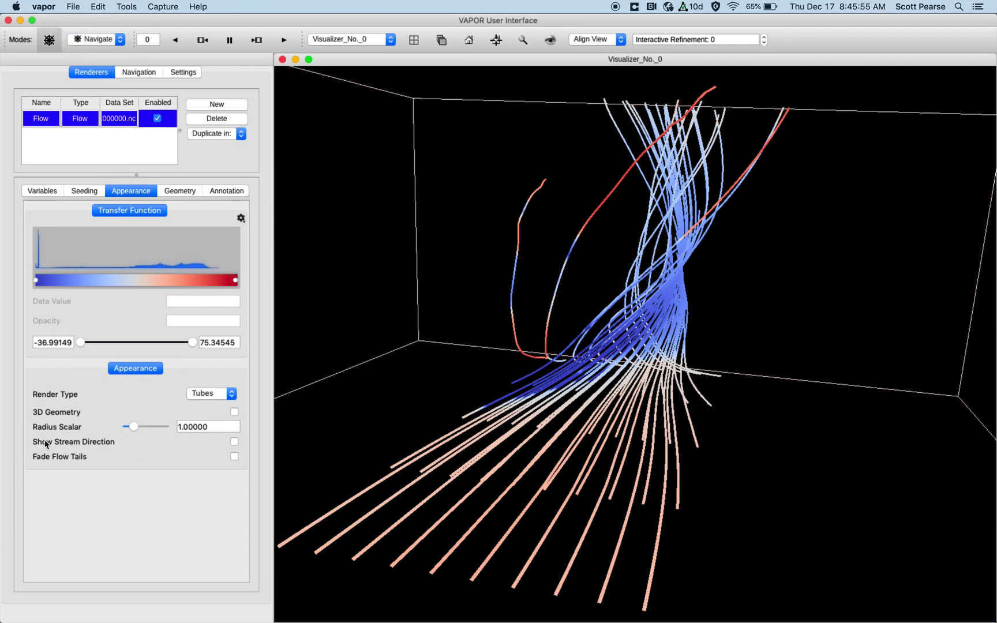
left_click(209, 394)
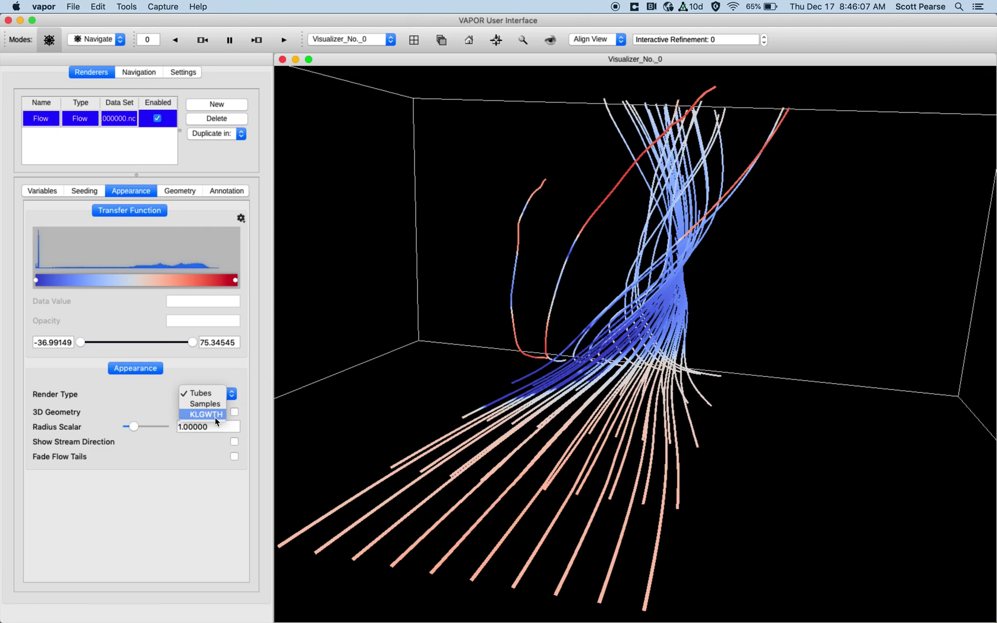
left_click(202, 378)
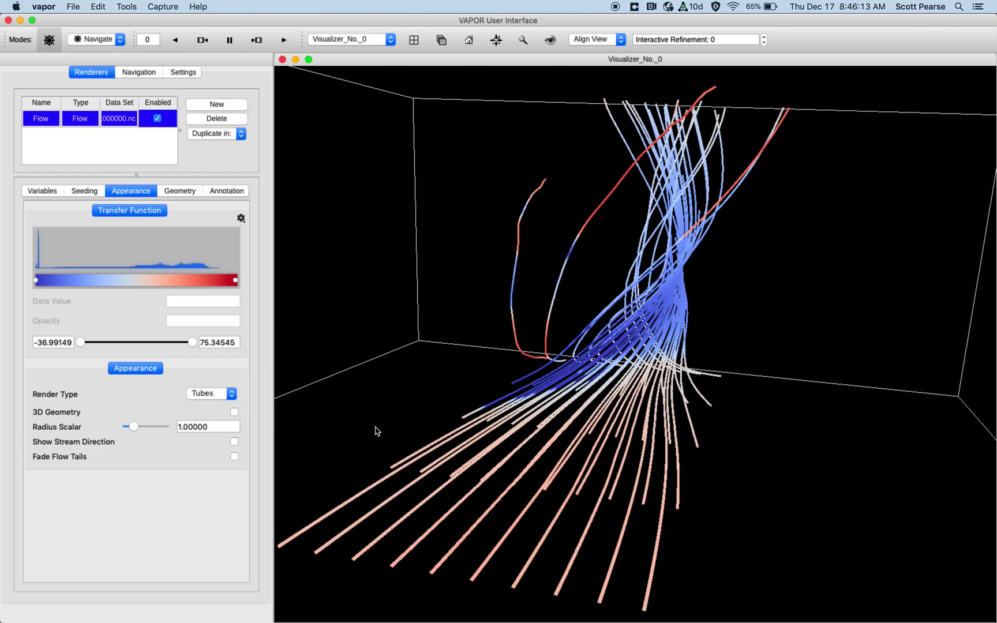
Render the flow tubes with 3D geometry, a radius scalar of 1.031 and stream direction shown.
mouse_move(501, 481)
right_mouse_down()
mouse_move(522, 266)
mouse_move(516, 346)
mouse_move(563, 367)
mouse_move(567, 263)
right_mouse_up()
left_click(232, 413)
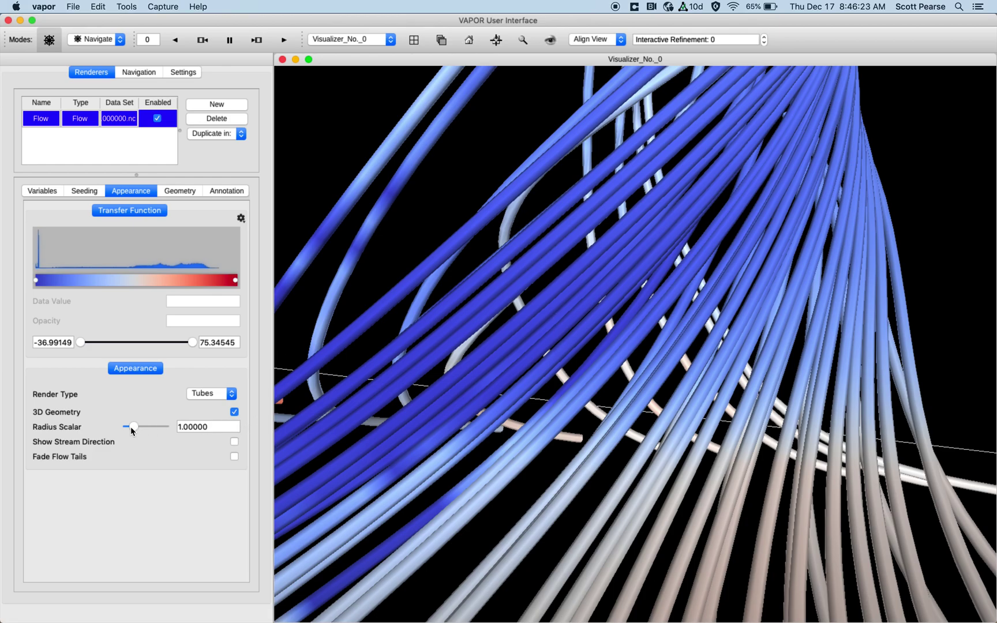
mouse_move(131, 426)
left_mouse_down()
mouse_move(160, 429)
mouse_move(134, 428)
left_mouse_up()
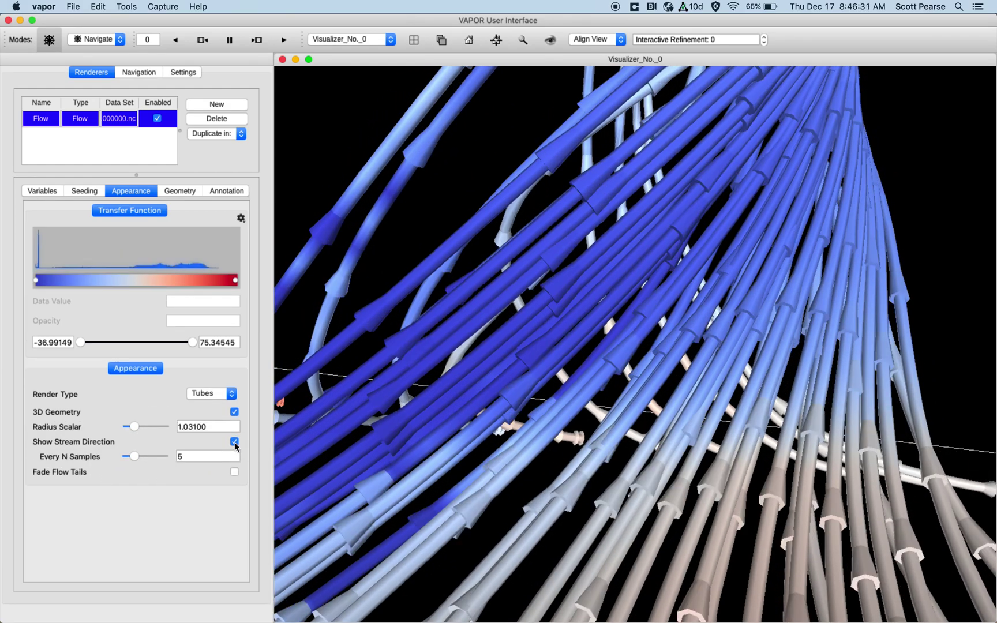
Hide the stream direction markers and fade the flow tails, with a fade start sample of 11 and a fade over 5 samples.
scroll(354, 411, "down", 5)
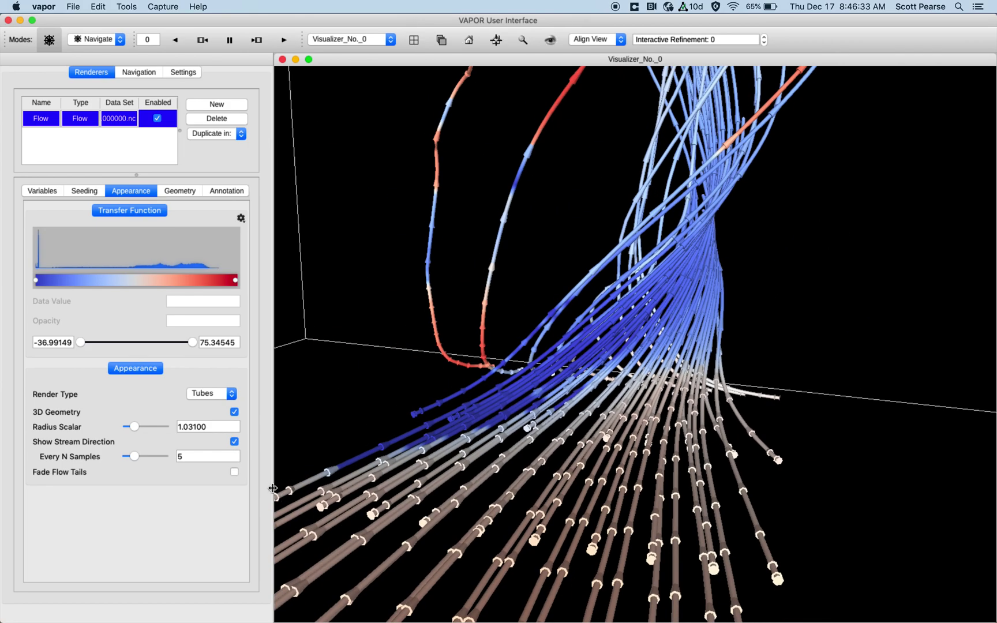
left_click(234, 442)
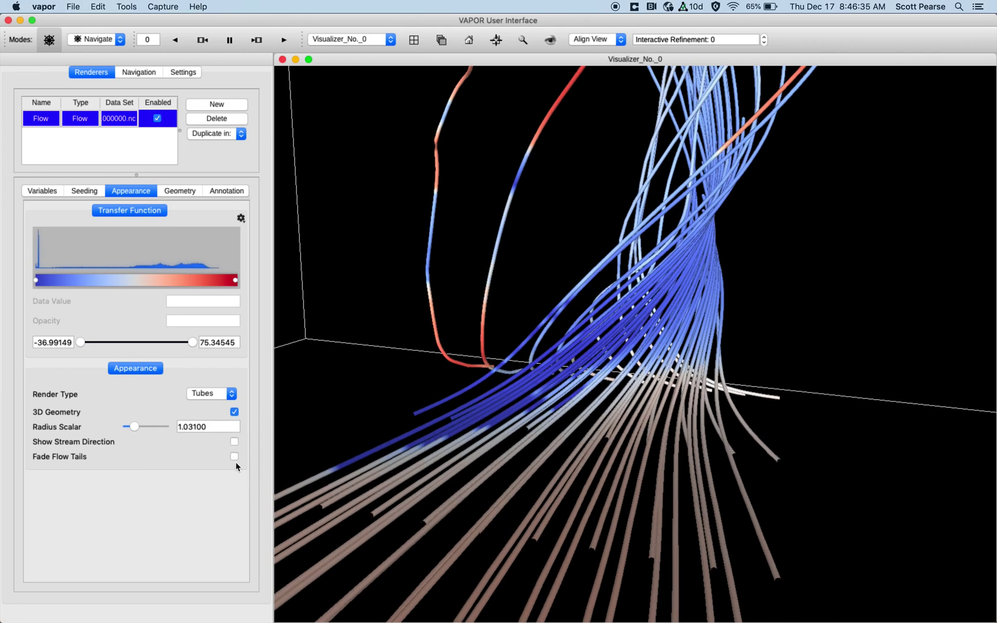
left_click(235, 456)
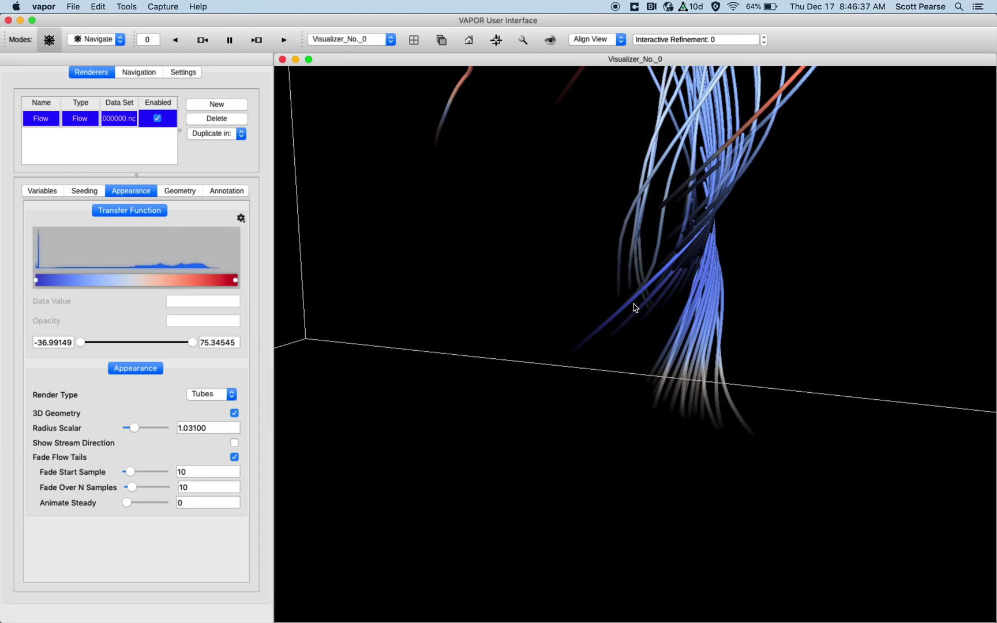
right_click_drag(634, 305, 633, 434)
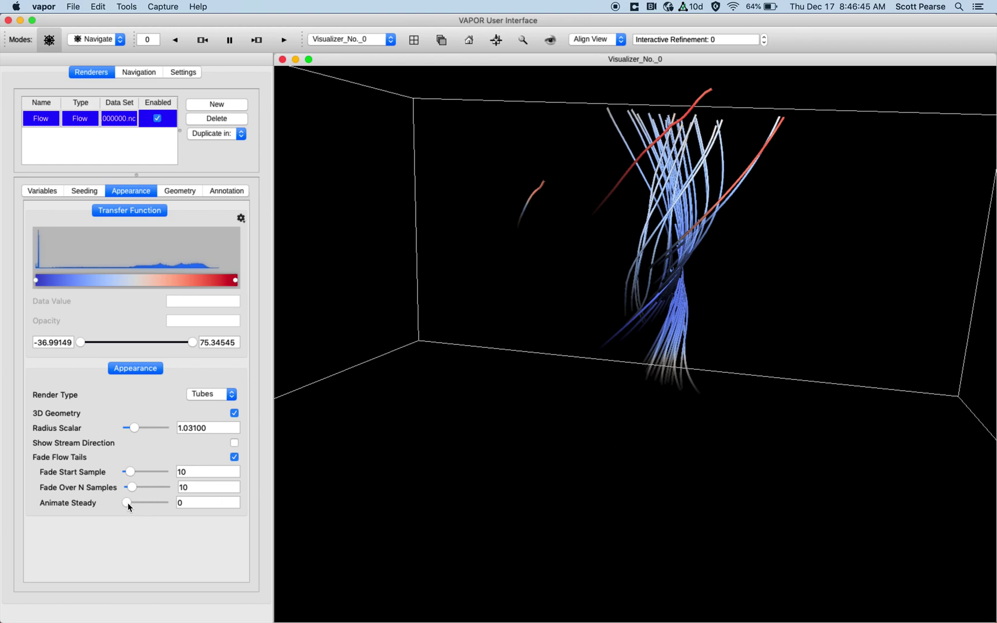
left_click_drag(128, 503, 132, 472)
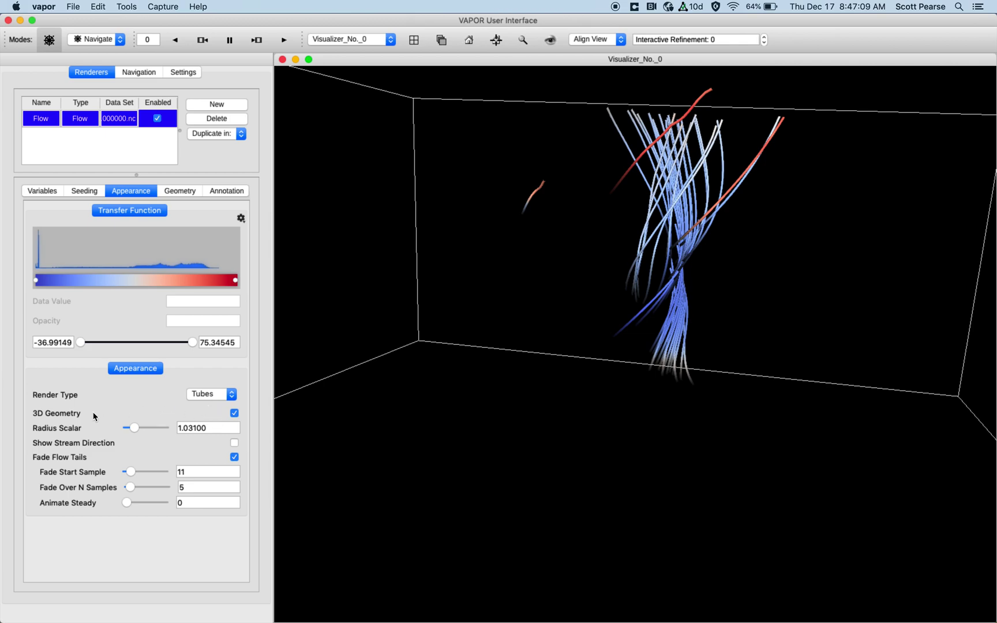
Render the flow as Samples and set the radius scalar to 1.913.
left_click(213, 397)
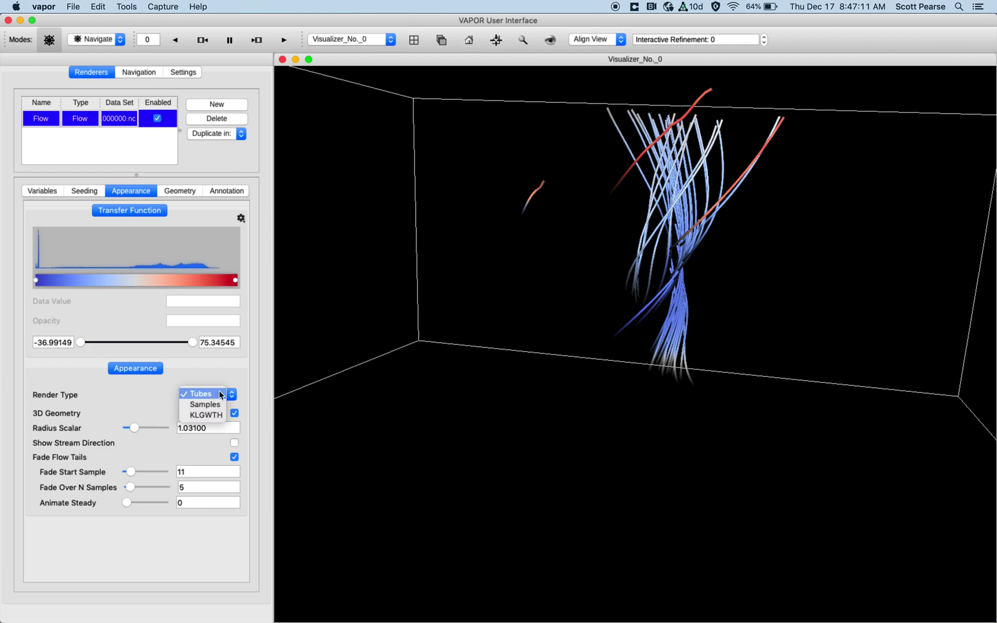
left_click(218, 403)
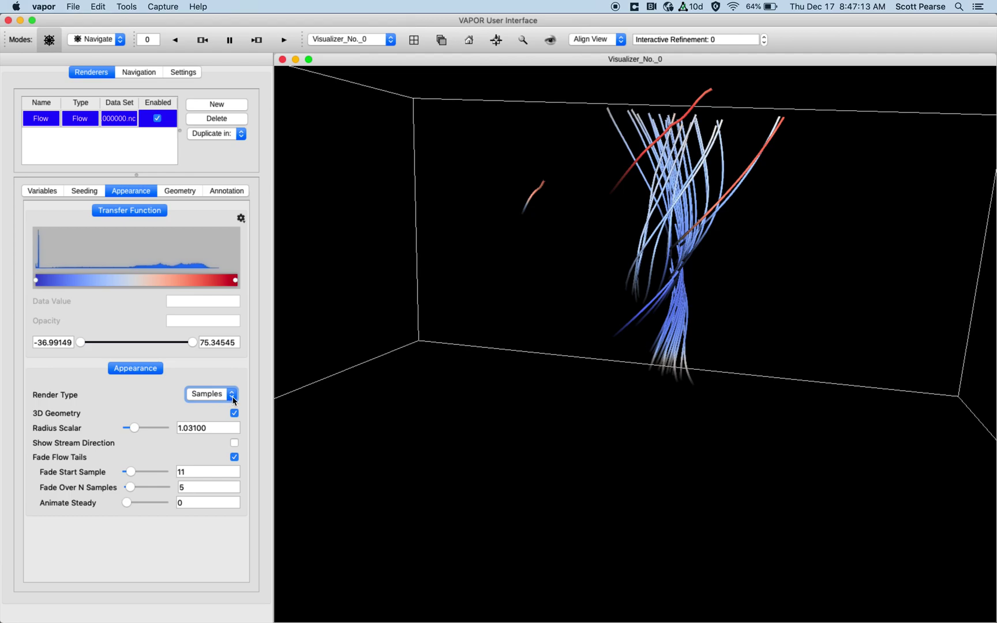
mouse_move(431, 384)
left_mouse_down()
mouse_move(469, 375)
mouse_move(438, 388)
left_mouse_up()
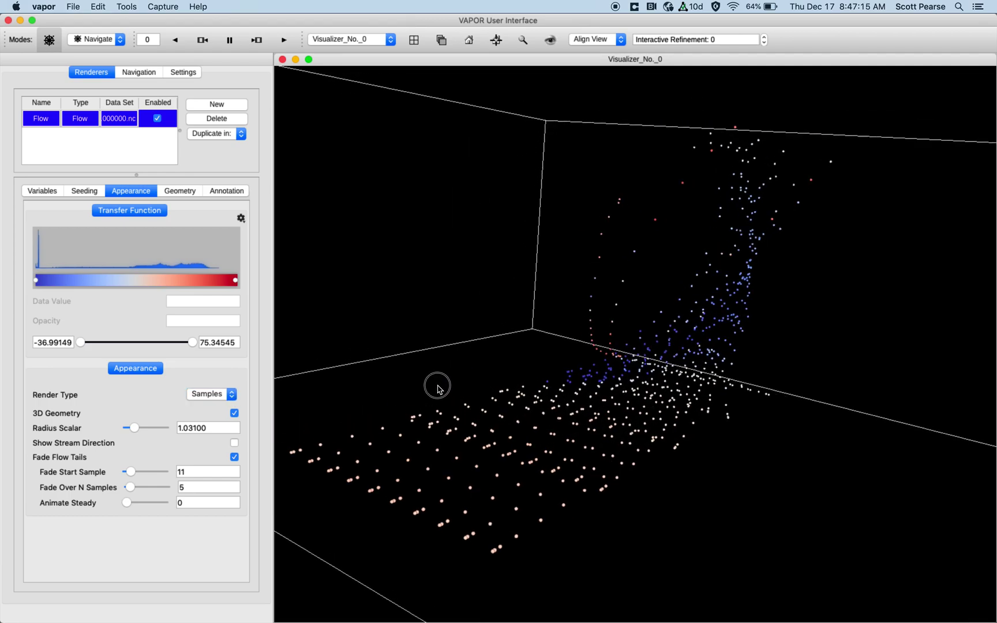
mouse_move(141, 428)
left_mouse_down()
mouse_move(157, 428)
mouse_move(142, 430)
left_mouse_up()
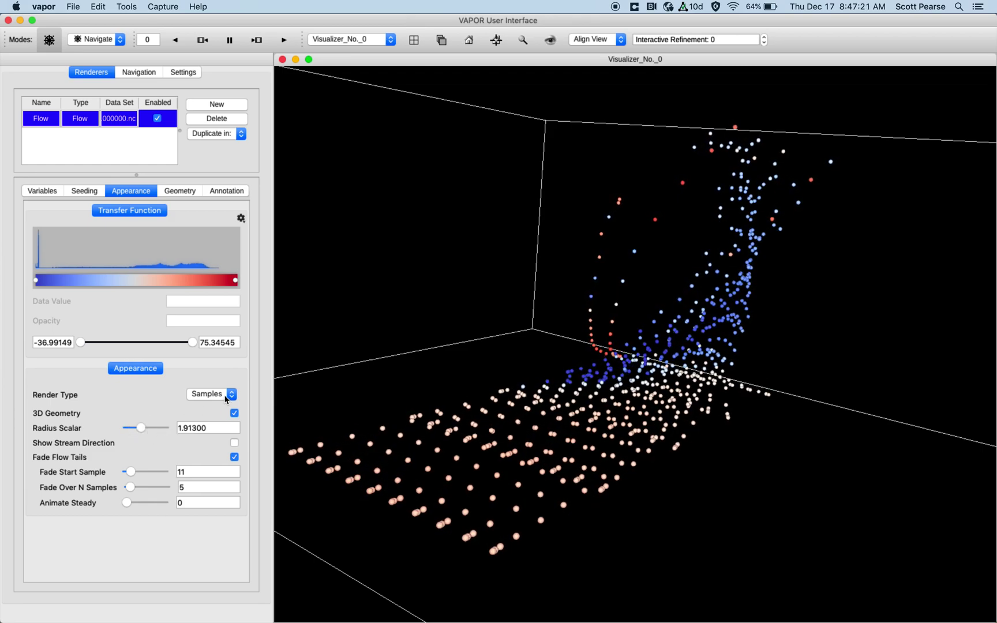
Change the flow's render type to KLGWTH and turn off the fading of the flow tails.
left_click(226, 398)
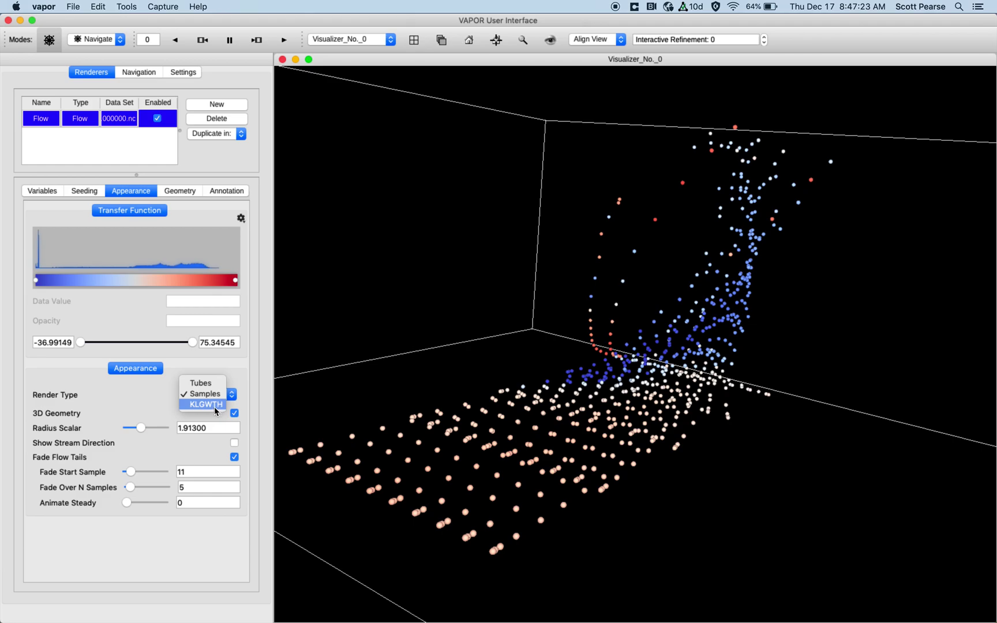
left_click(214, 407)
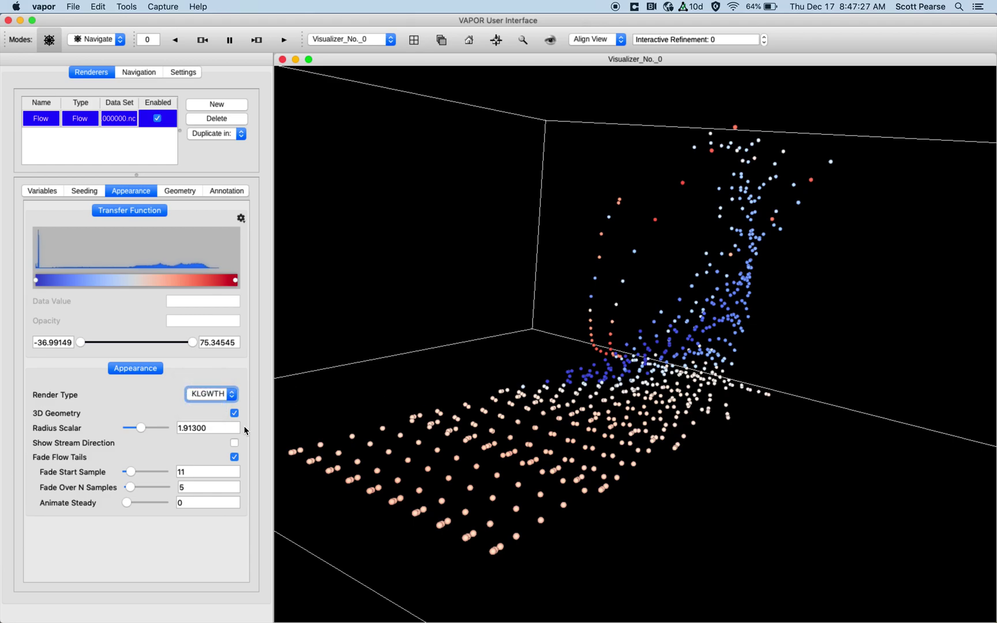
left_click_drag(430, 397, 467, 411)
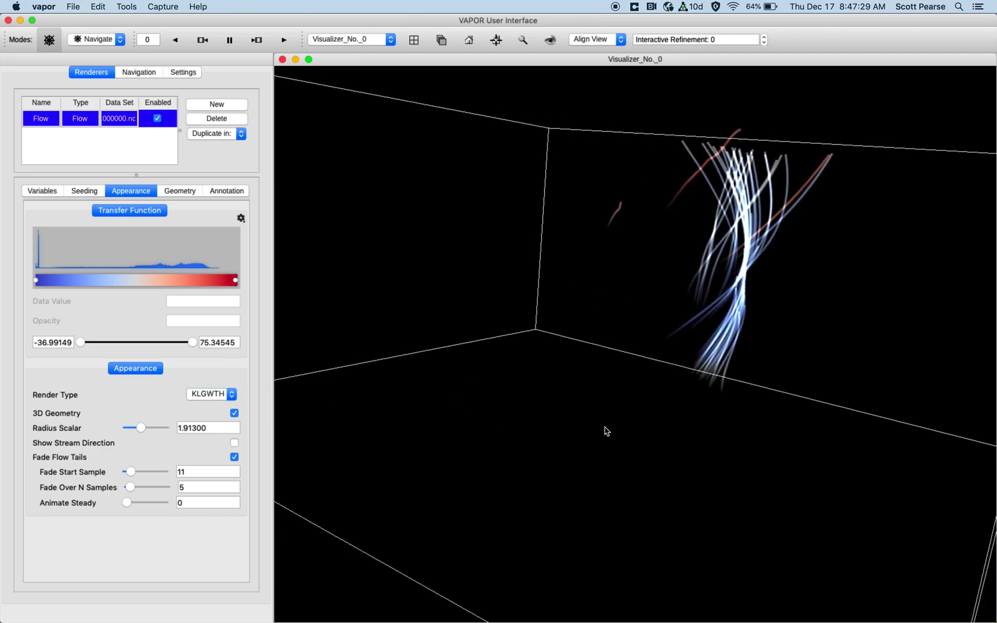
left_click_drag(607, 383, 574, 312)
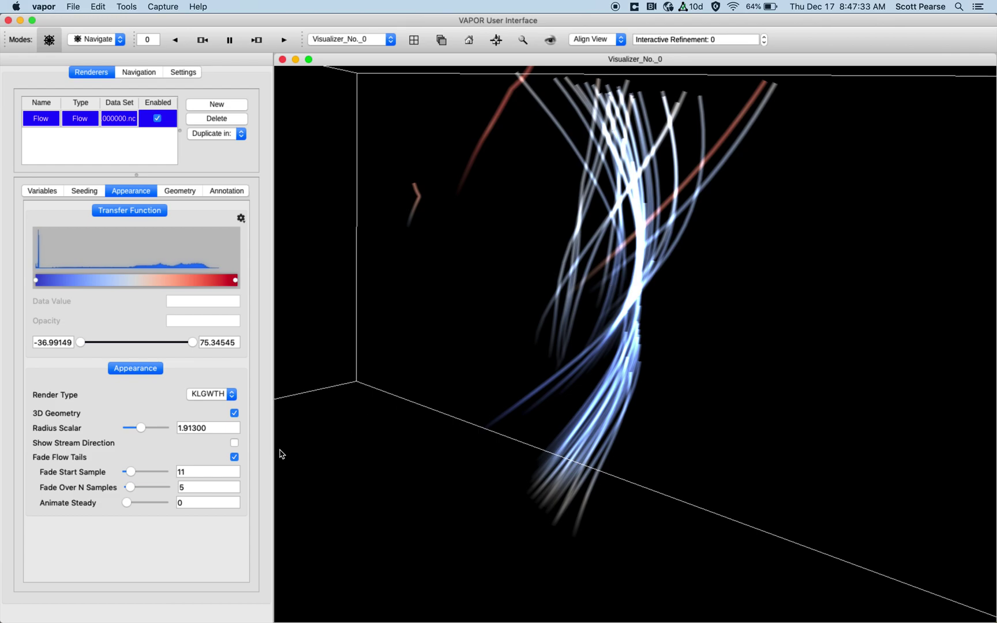
left_click(234, 457)
left_click_drag(552, 370, 370, 493)
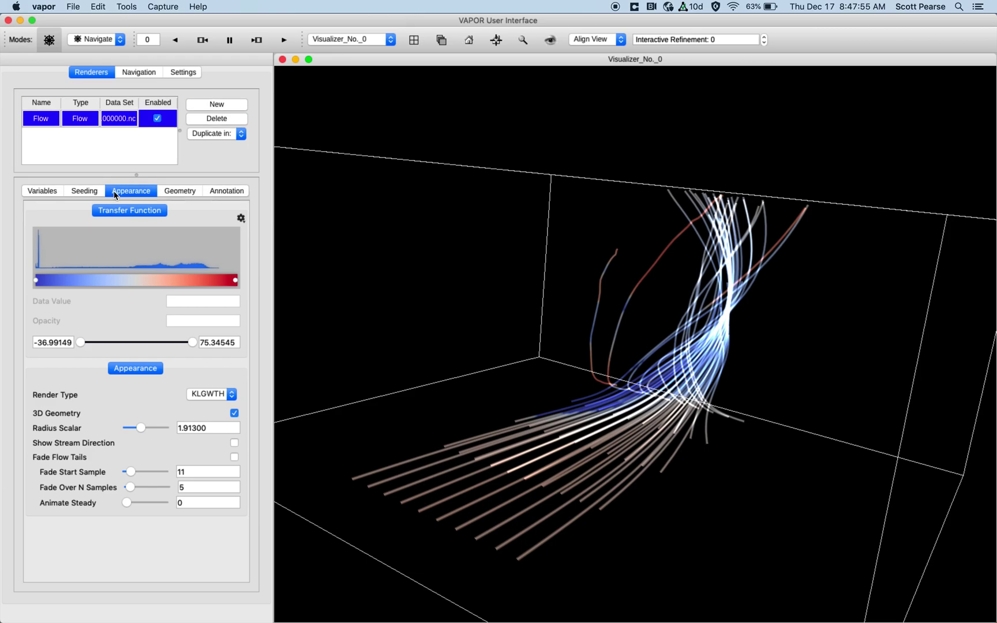
left_click_drag(450, 266, 457, 260)
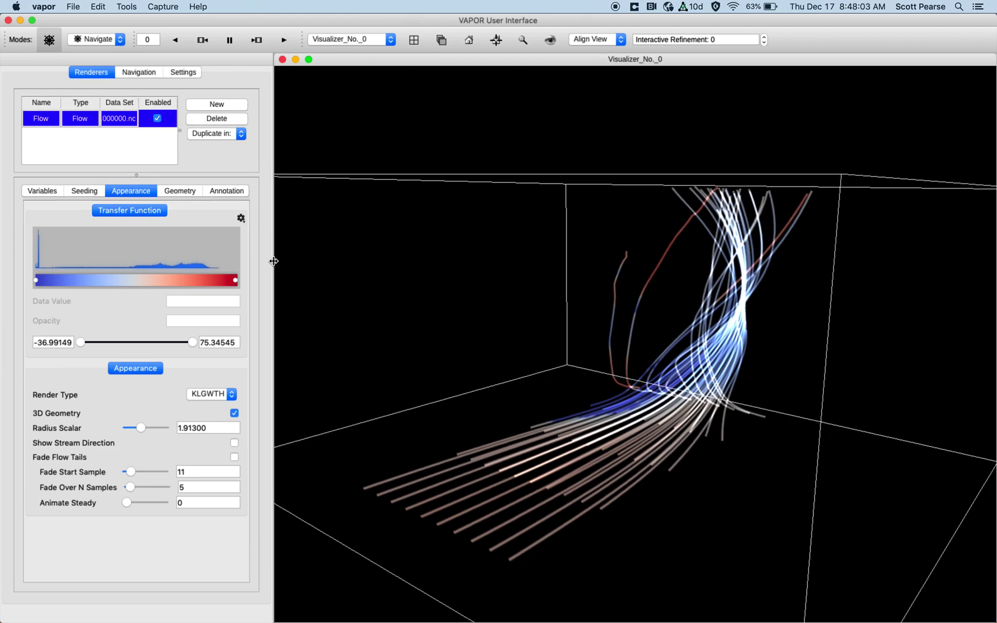
In the seeding settings, choose dbz as the variable to sample and output along flowlines written to VaporFlow.txt.
left_click(83, 193)
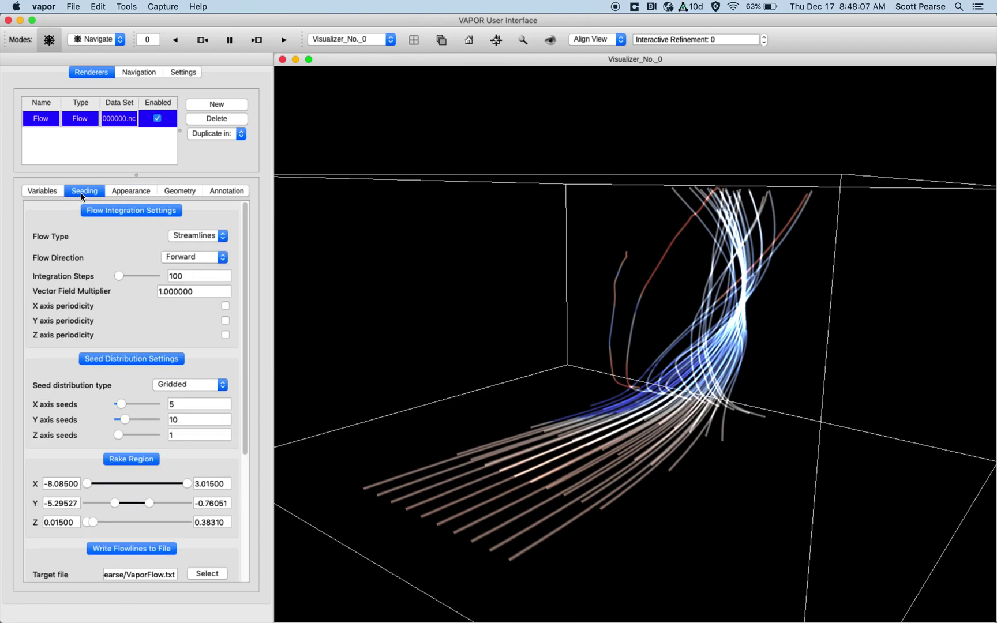
left_click_drag(247, 290, 180, 241)
left_click_drag(244, 354, 245, 480)
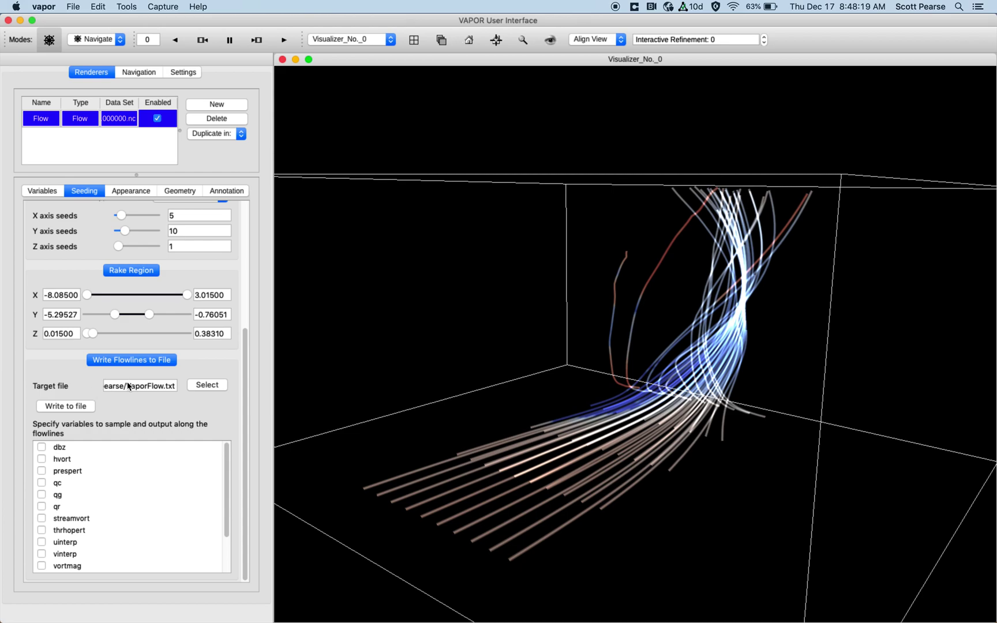
left_click_drag(126, 386, 175, 389)
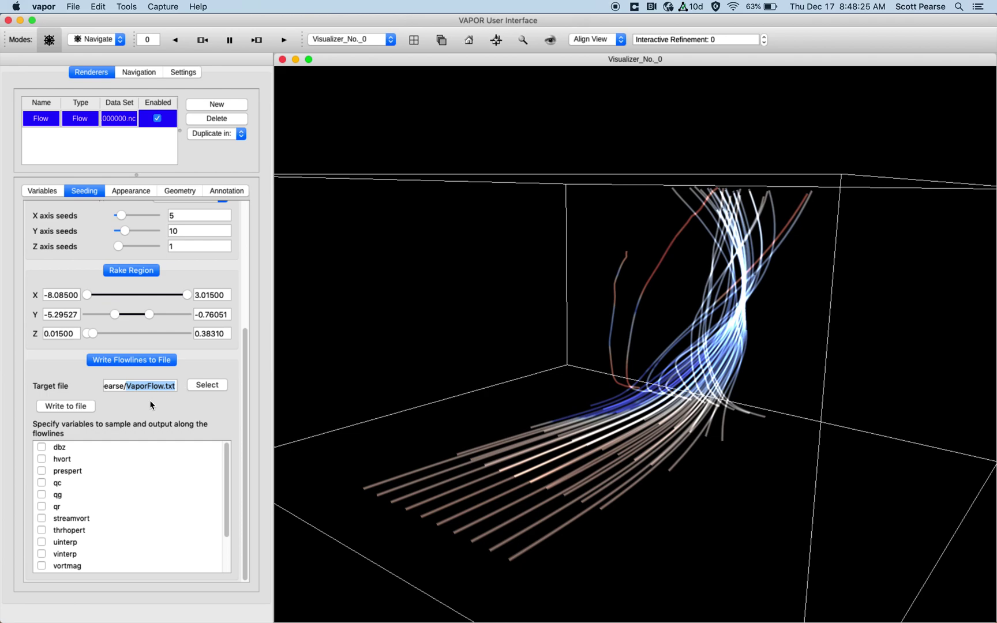
left_click(42, 448)
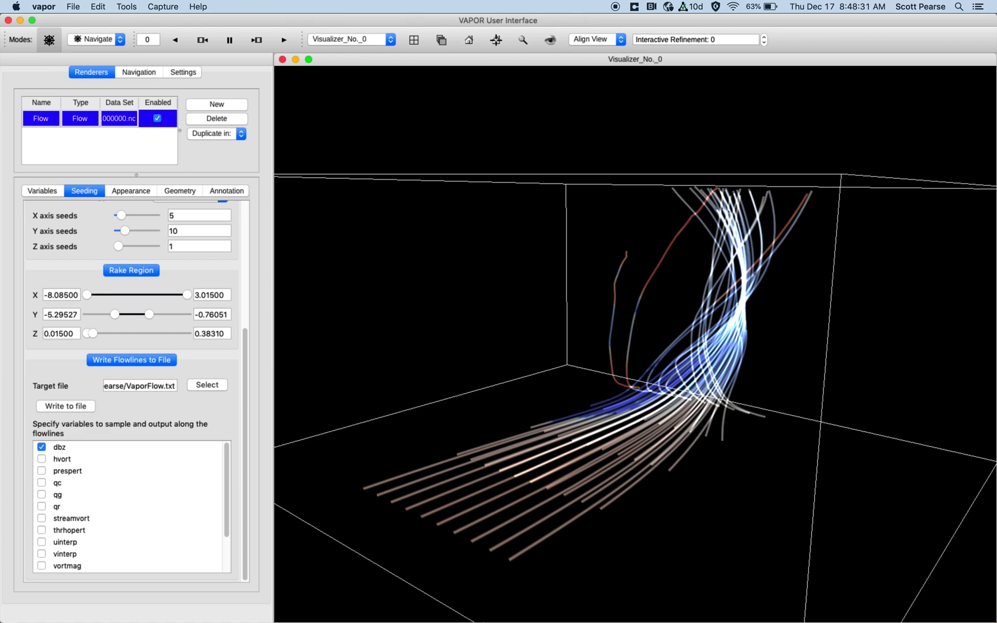
Switch to the iTerm2 terminal and open ~/VaporFlow.txt in vi.
left_click(410, 599)
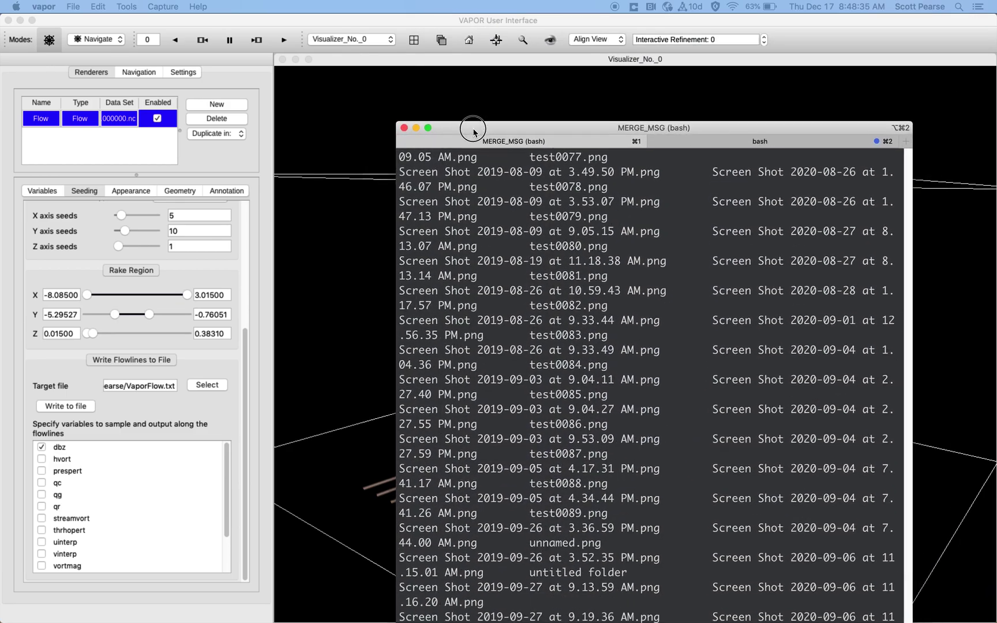
double_click(472, 125)
type("vi")
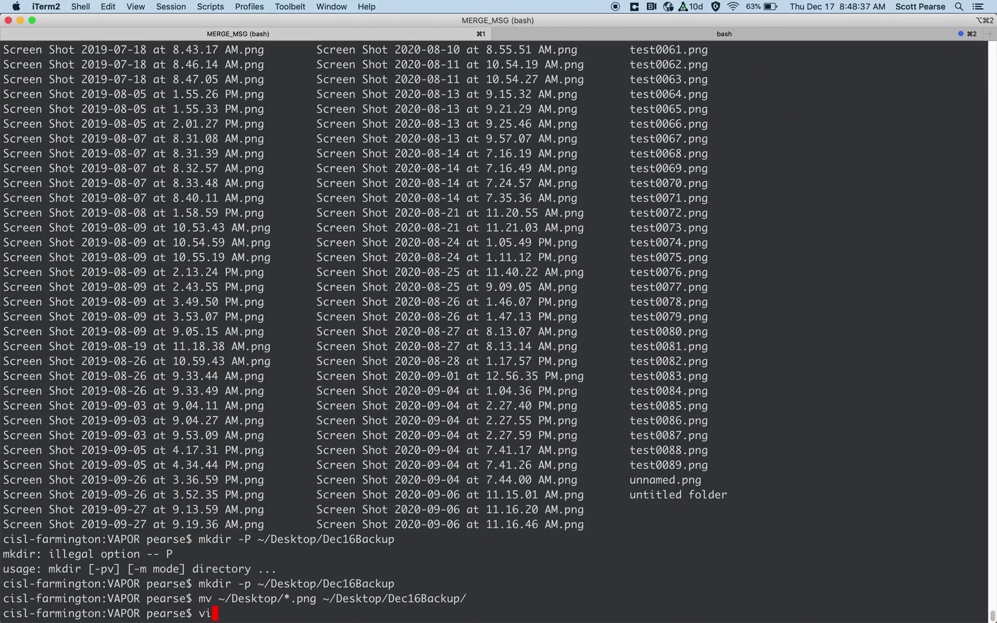
type(" ~/Vapor")
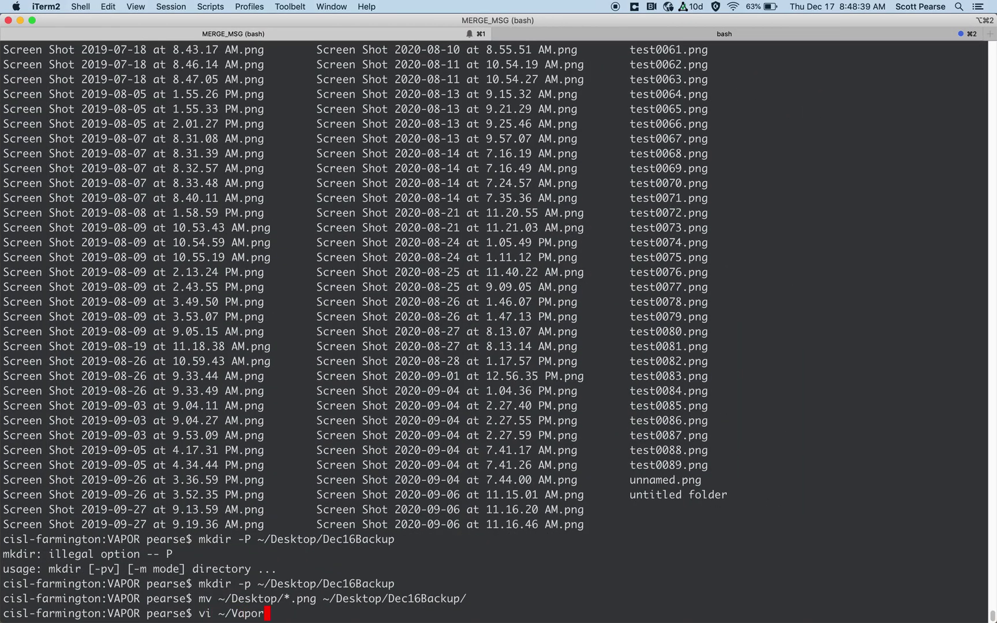
type("Flow.txt")
key("Return")
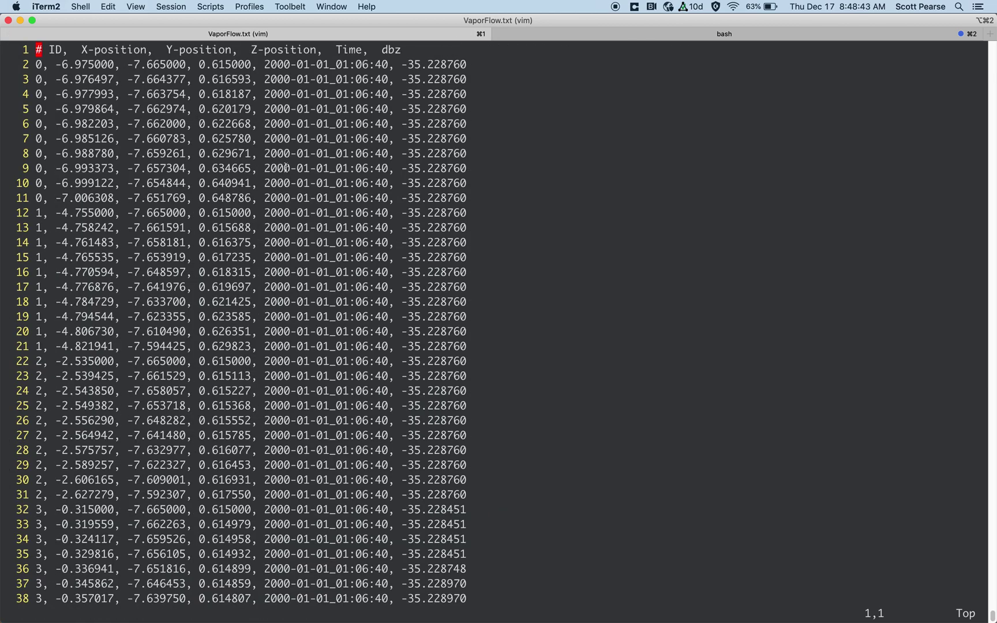
Examine the ID, position, time and dbz columns in VaporFlow.txt and how the rows are grouped by flowline ID.
left_click(39, 65)
left_click_drag(55, 64, 116, 65)
left_click(130, 64)
double_click(130, 64)
double_click(209, 65)
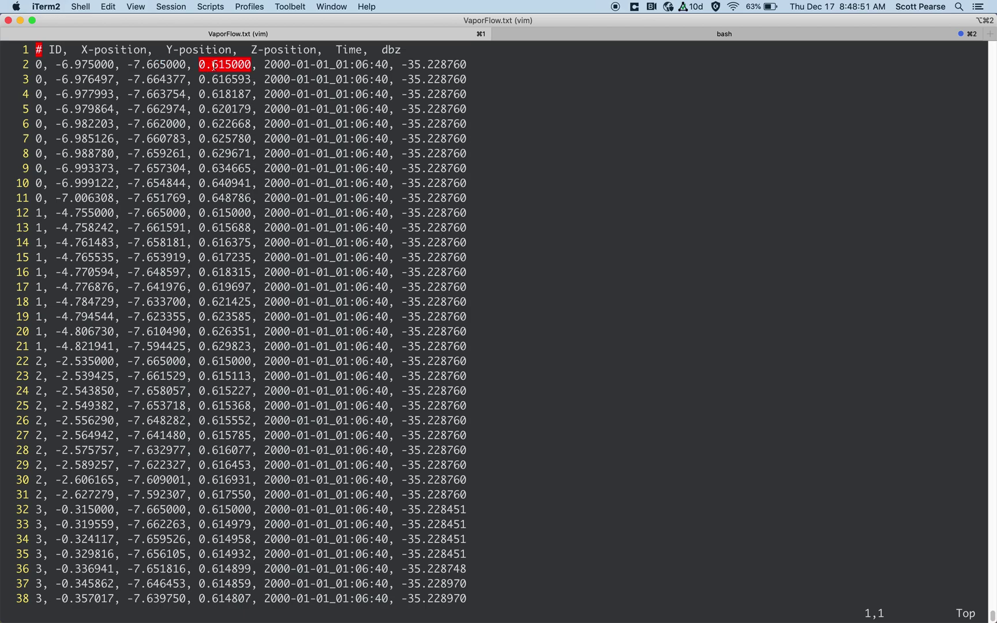
double_click(300, 63)
double_click(438, 64)
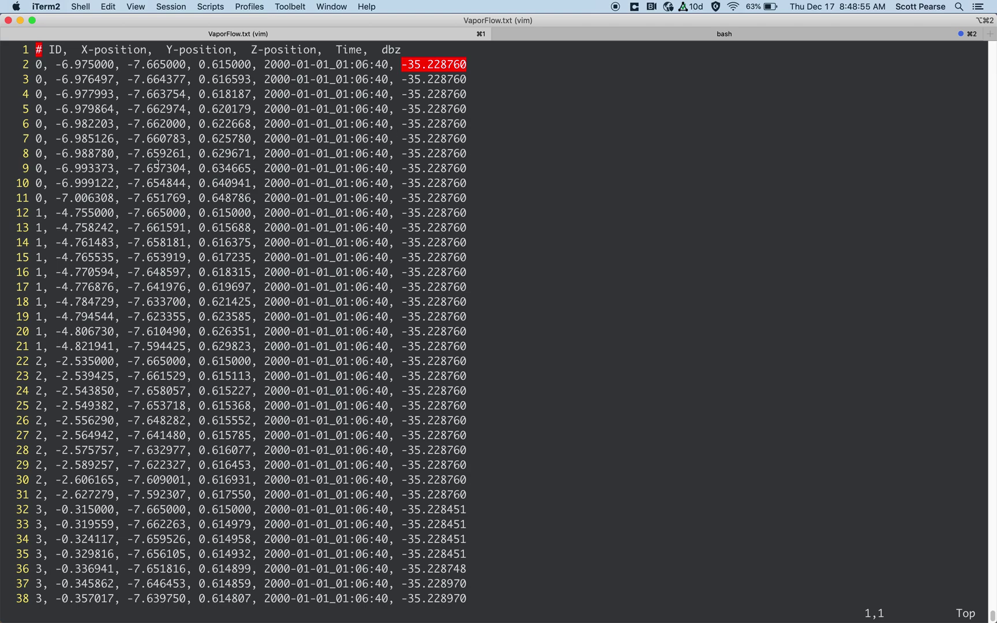
double_click(39, 63)
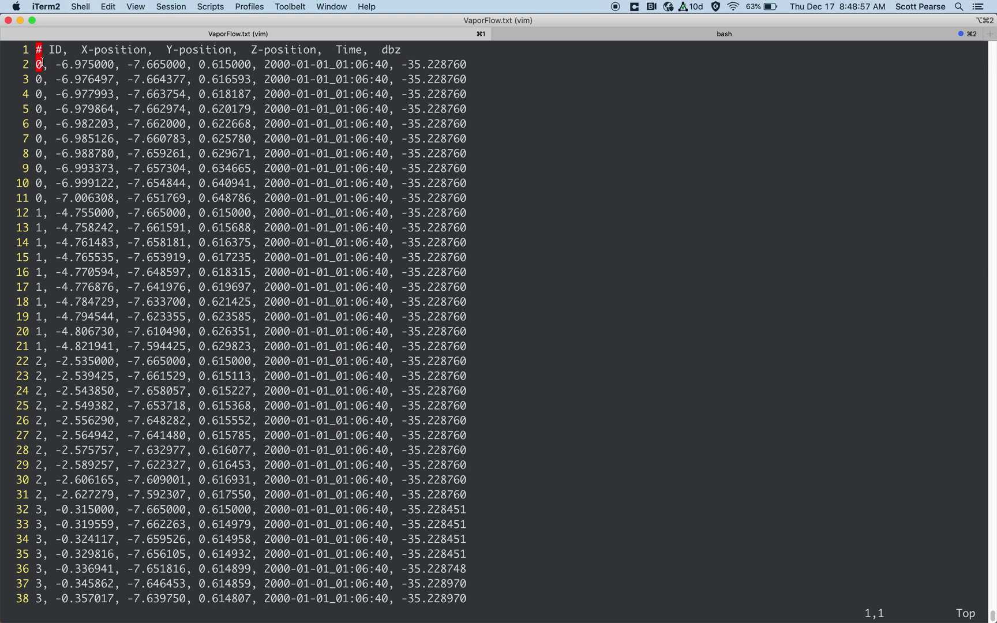
double_click(44, 94)
left_click_drag(38, 213, 478, 352)
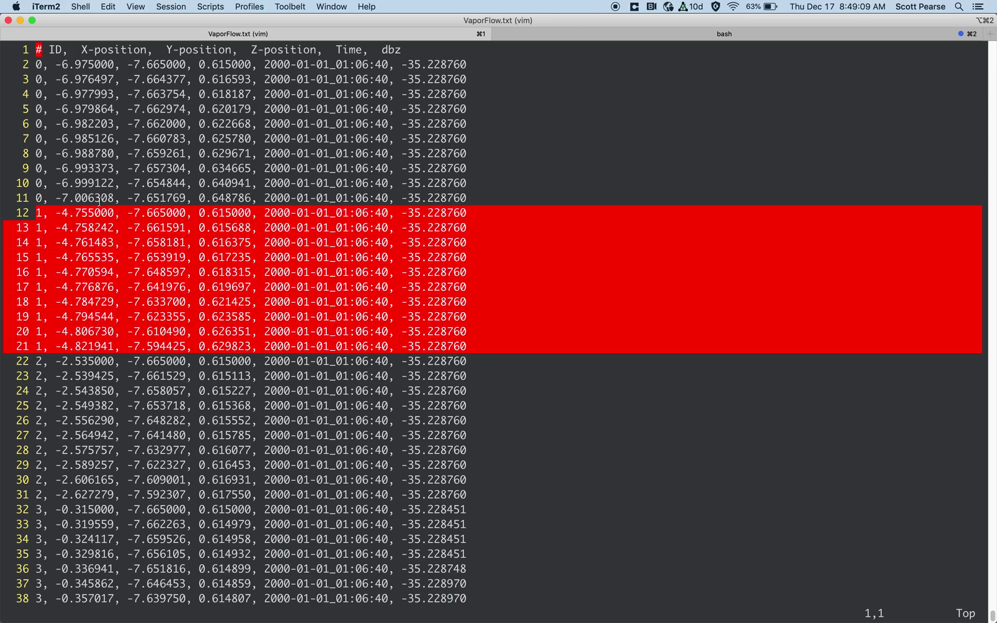
left_click(107, 240)
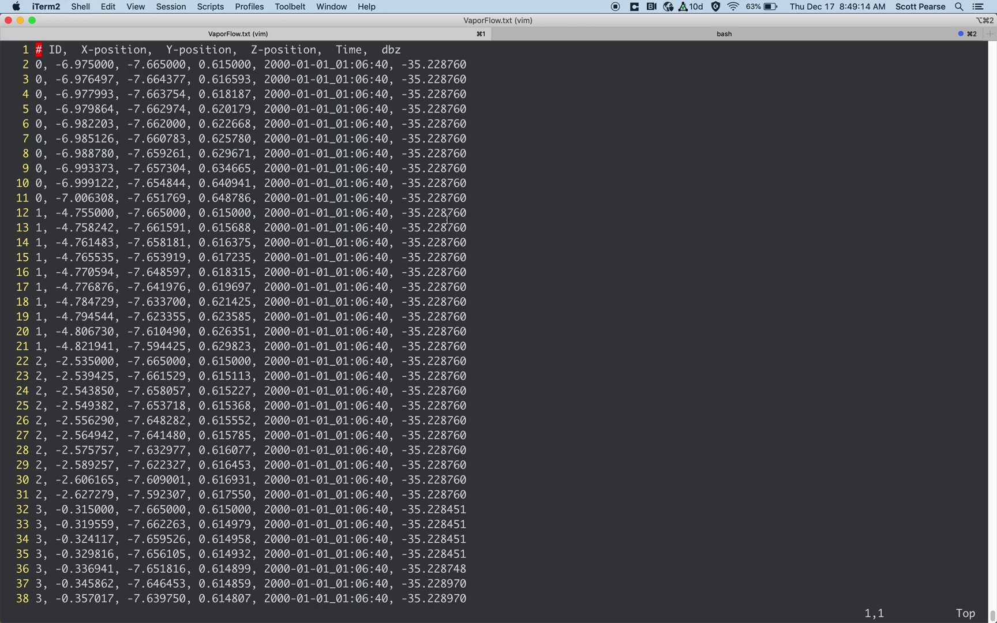
Return to VAPOR, disable the Flow renderer and create a Volume renderer from the _24Maycontrol.04005.000000.nc data source.
left_click(20, 20)
left_click(506, 232)
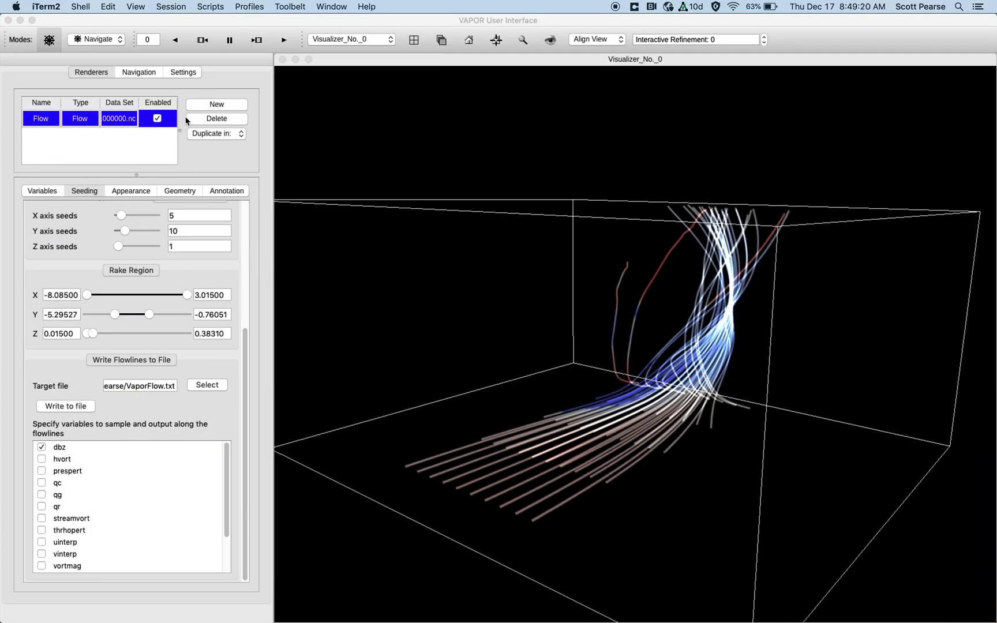
left_click(157, 119)
left_click(219, 104)
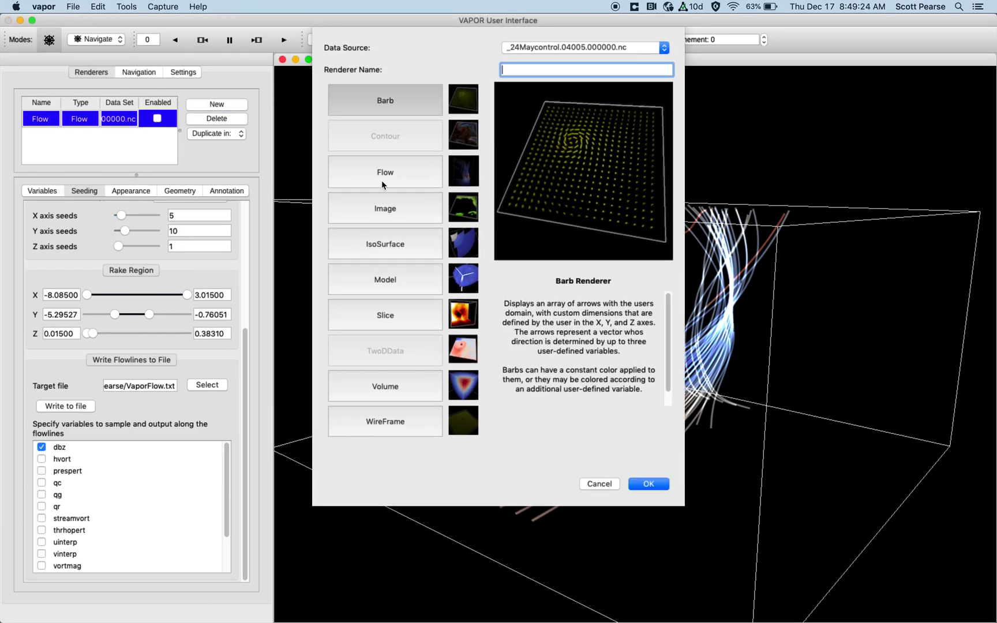
double_click(391, 379)
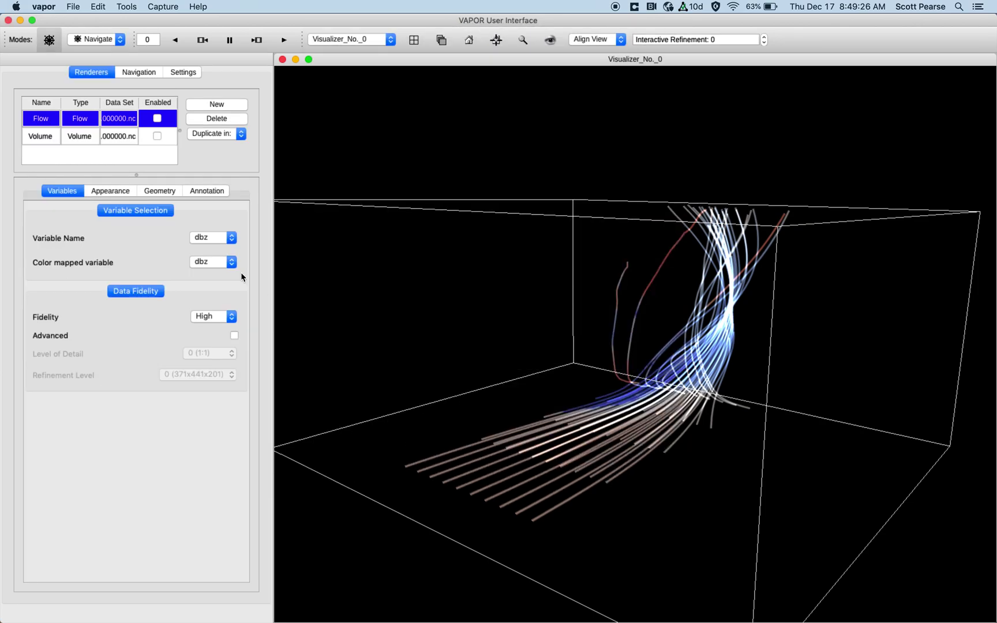
left_click(541, 296)
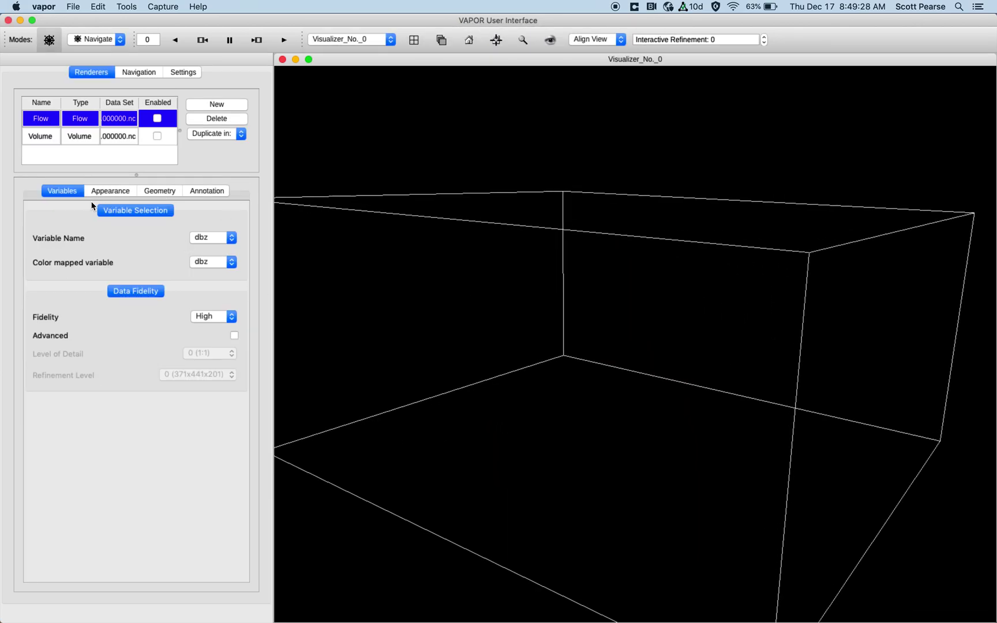
Enable the Volume renderer for the dbz variable and bring the whole volume into view.
left_click(131, 145)
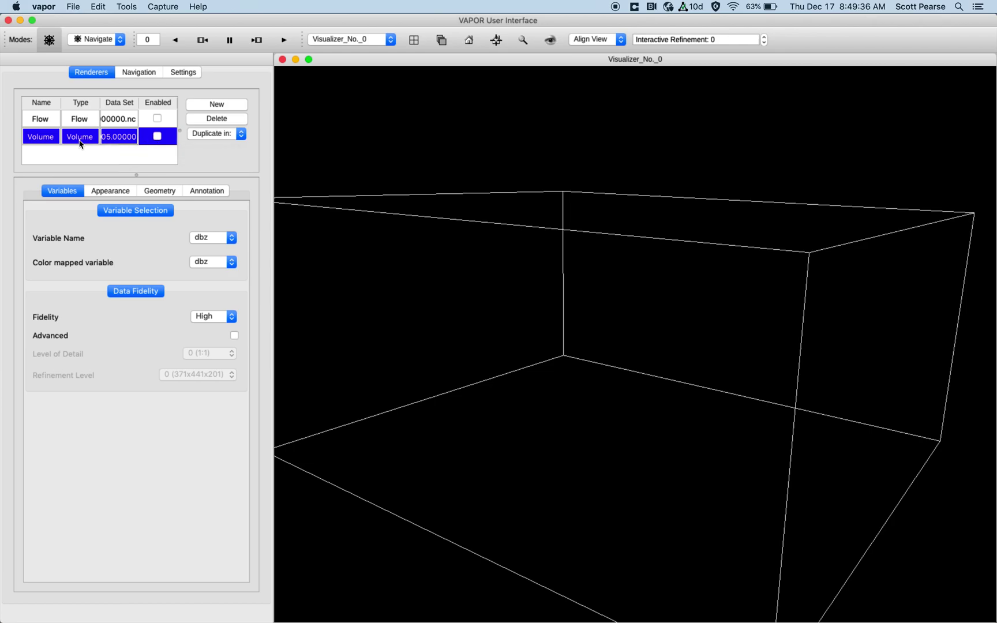
left_click(157, 136)
left_click_drag(623, 216, 594, 245)
left_click(602, 235)
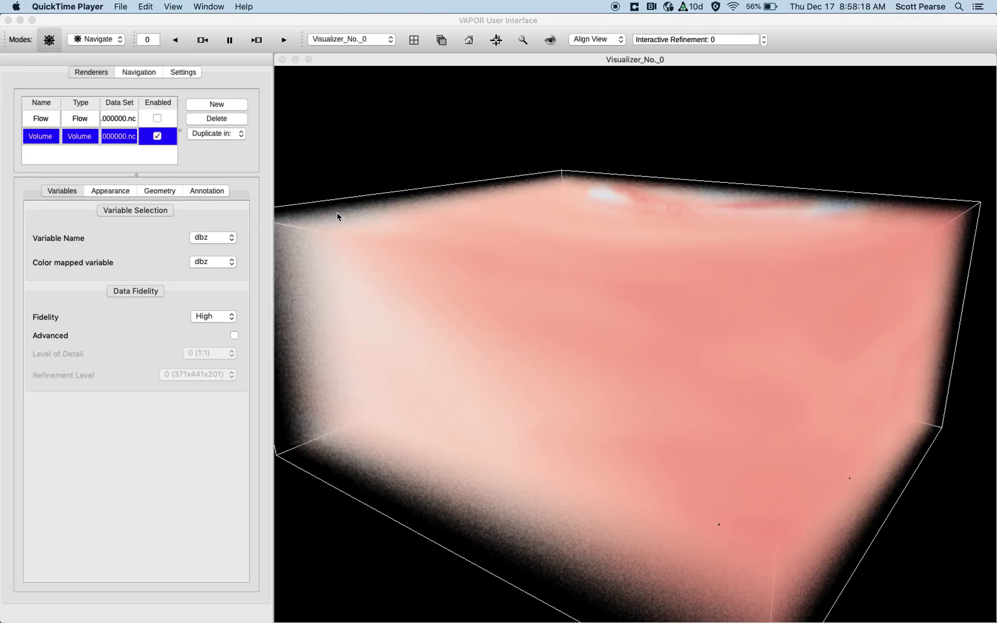
right_click_drag(407, 247, 538, 317)
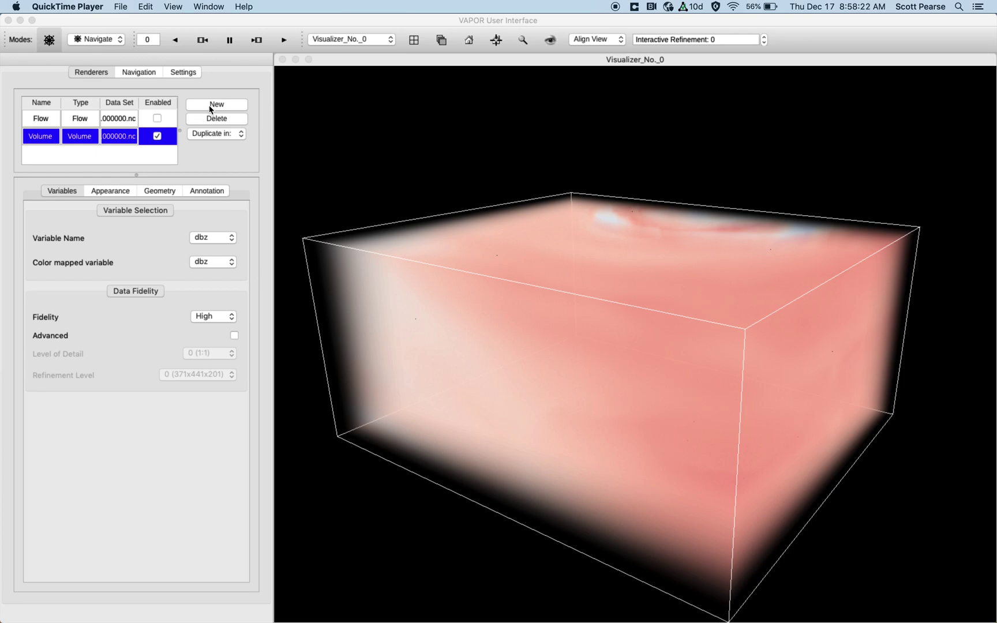
Set the Volume renderer's raytracing algorithm to Regular and view the dbz volume from several angles.
left_click(125, 192)
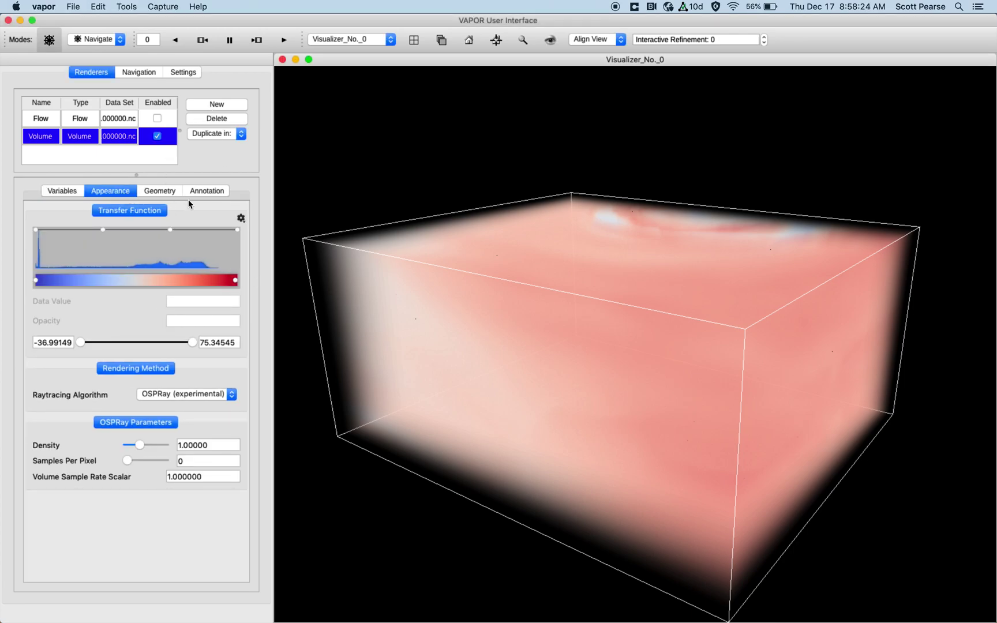
left_click(196, 394)
left_click(199, 375)
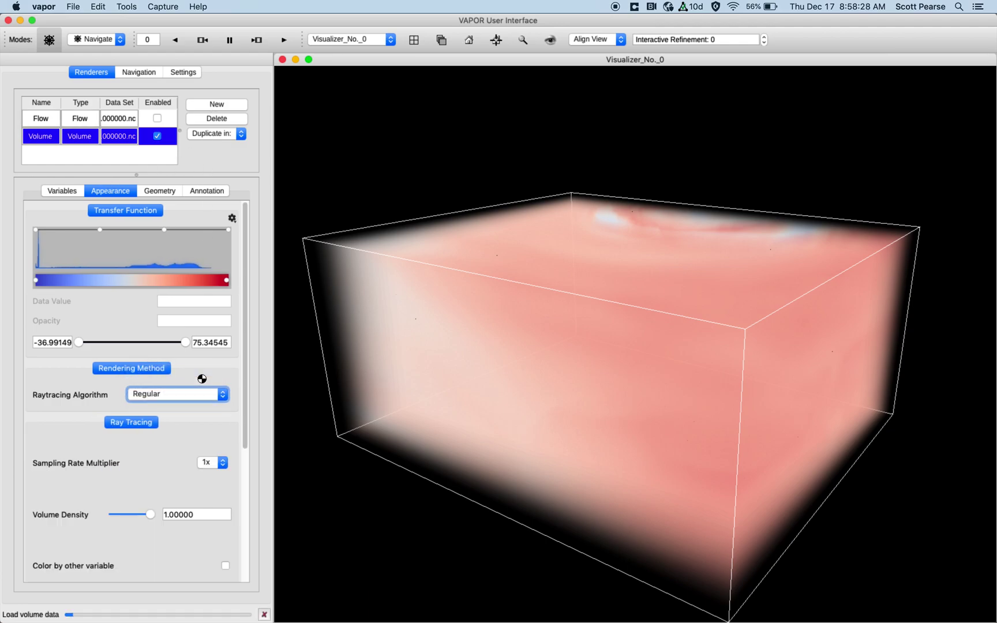
left_click_drag(657, 323, 816, 393)
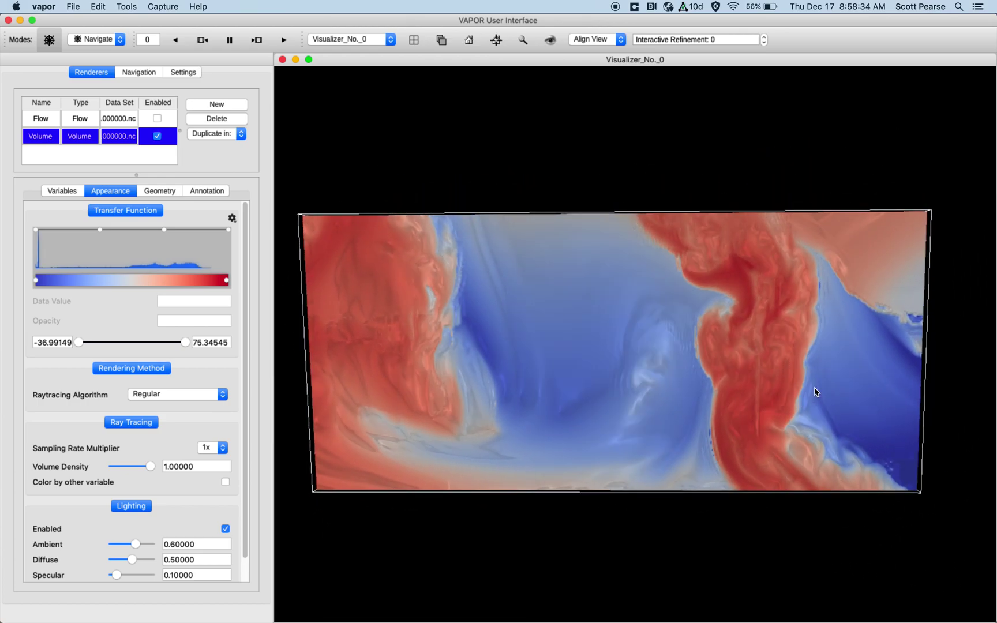
left_click_drag(815, 392, 630, 414)
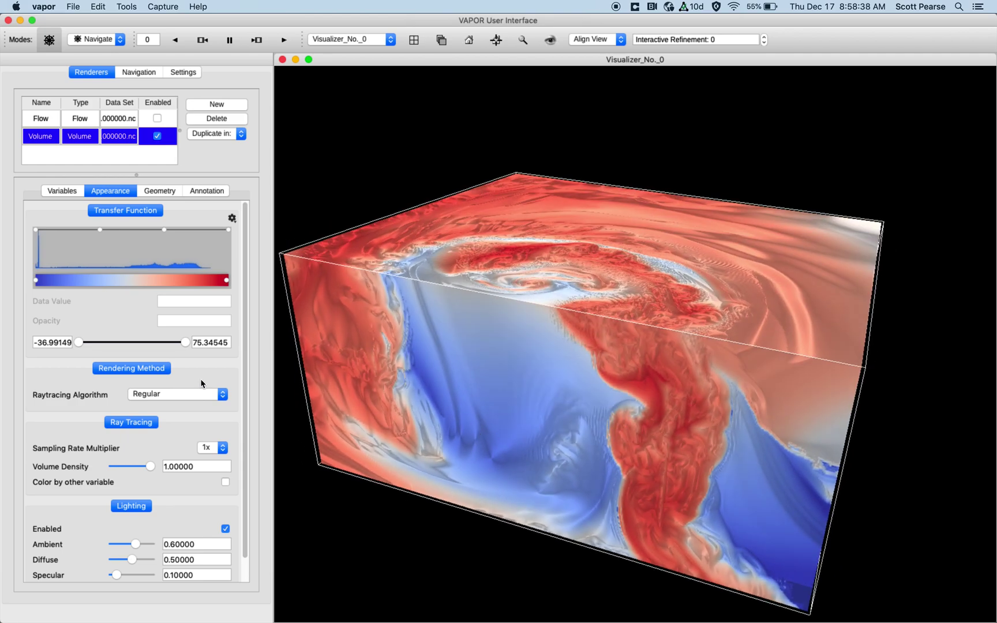
Set the Volume renderer's raytracing algorithm to OSPRay (experimental) and inspect the volume from a lower angle.
left_click(167, 395)
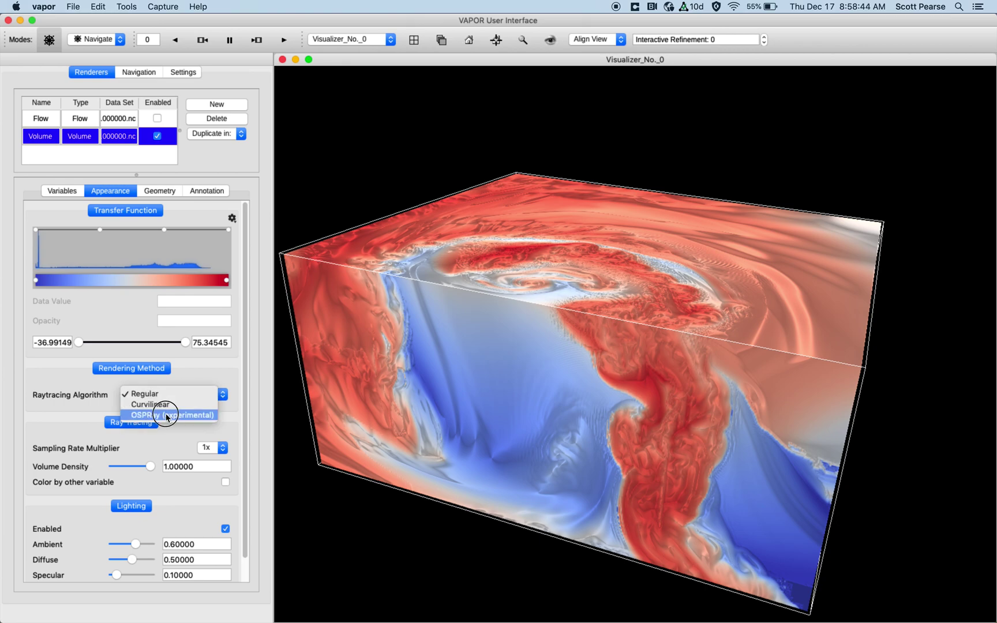
left_click(211, 411)
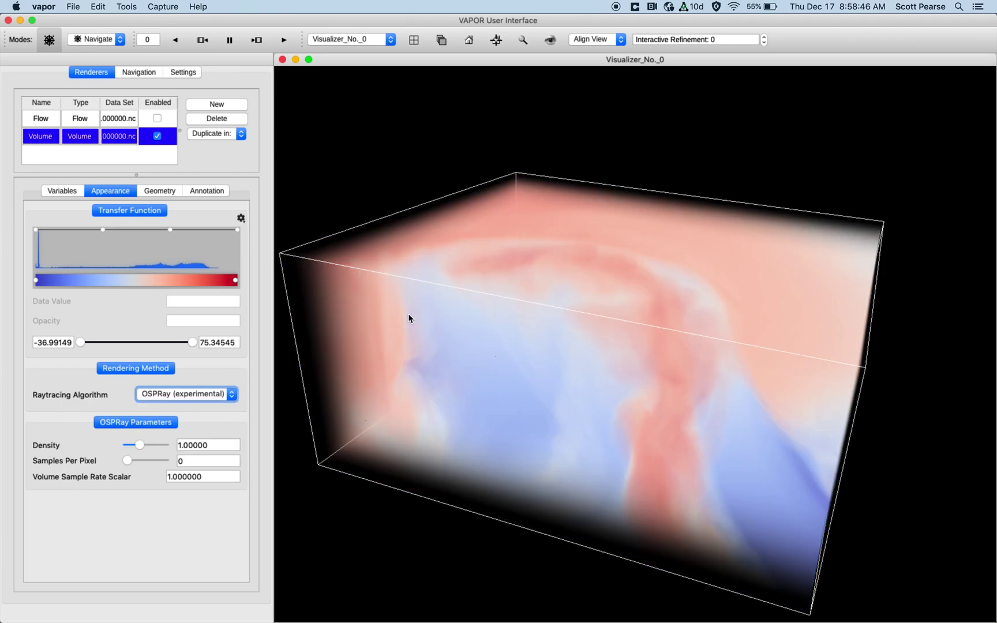
left_click_drag(574, 363, 686, 340)
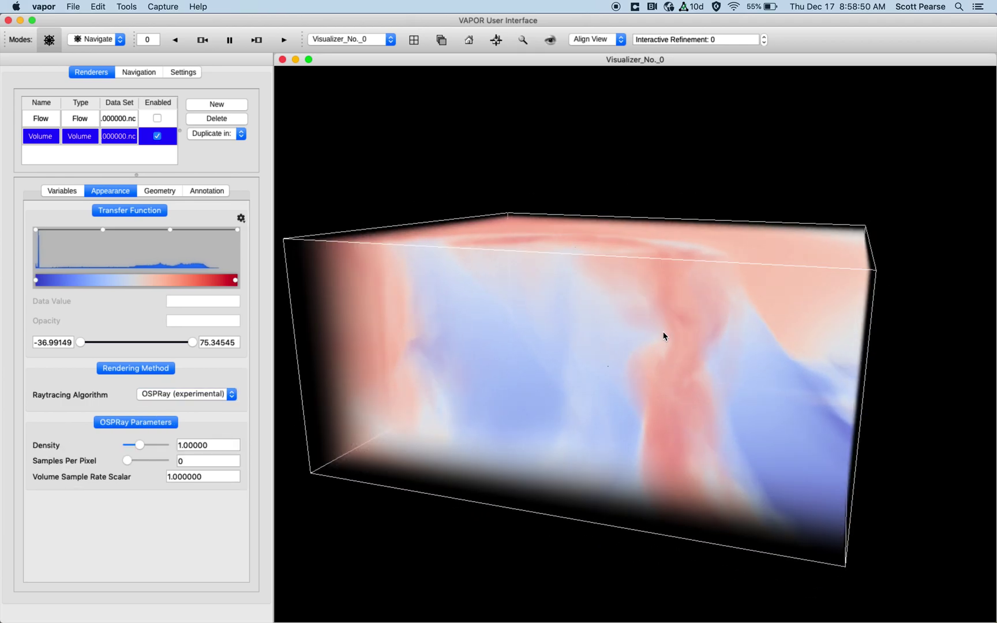
Make low dbz values transparent by moving the transfer function's first opacity point to about -22.12 with opacity 0.
left_click_drag(568, 327, 674, 312)
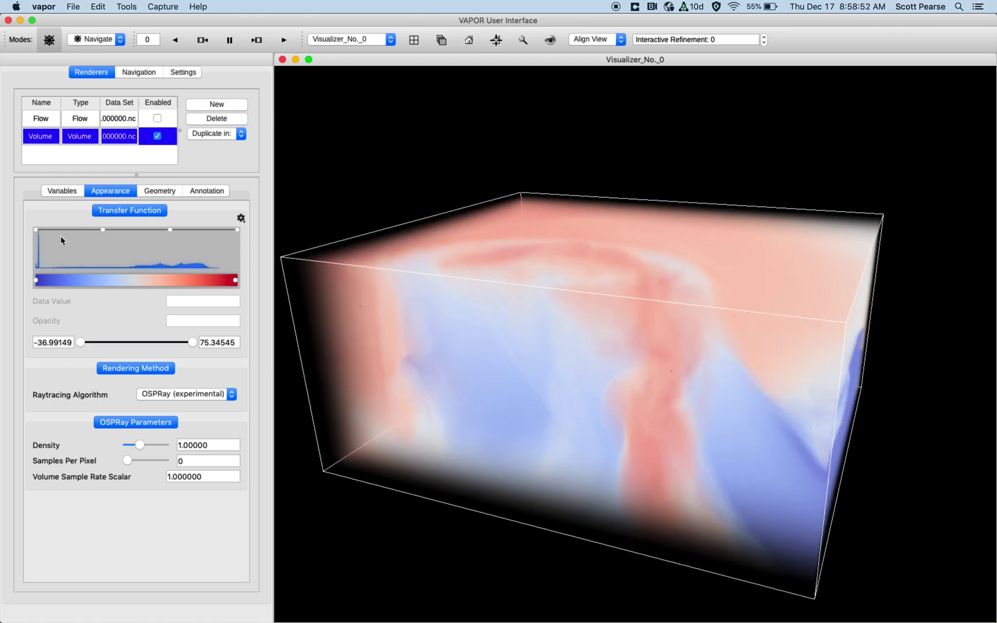
left_click_drag(37, 230, 64, 315)
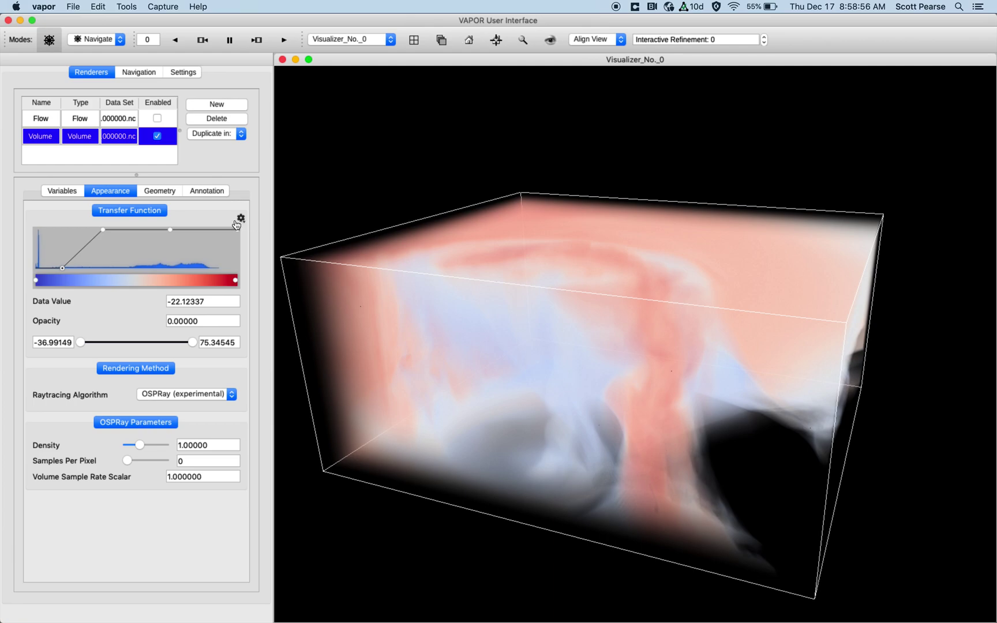
left_click_drag(496, 250, 514, 256)
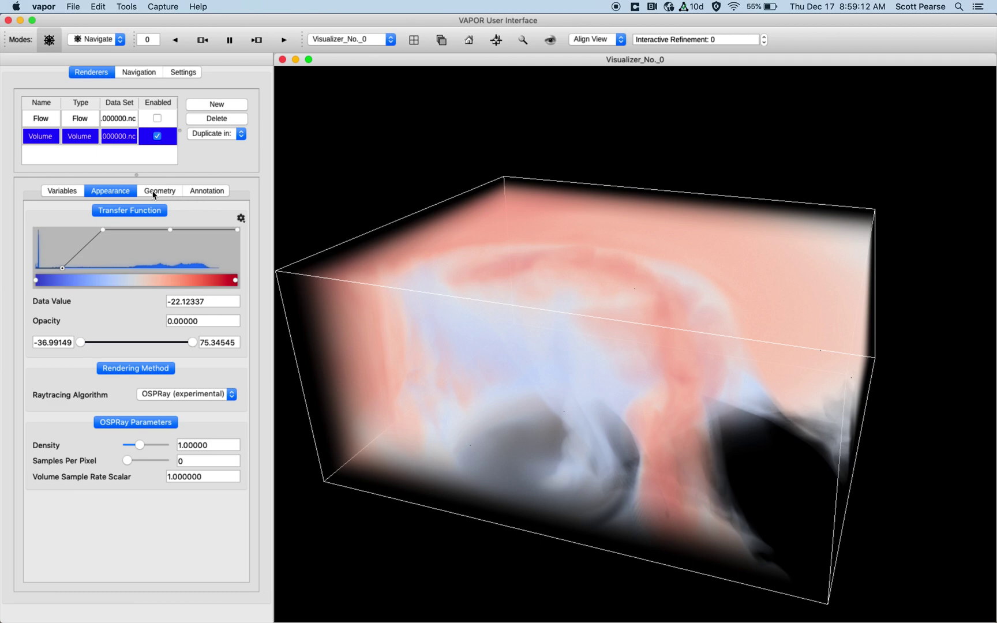
Load the built-in sequential black-red-yellow colormap into the Volume renderer's transfer function and view the recoloured volume.
left_click(242, 221)
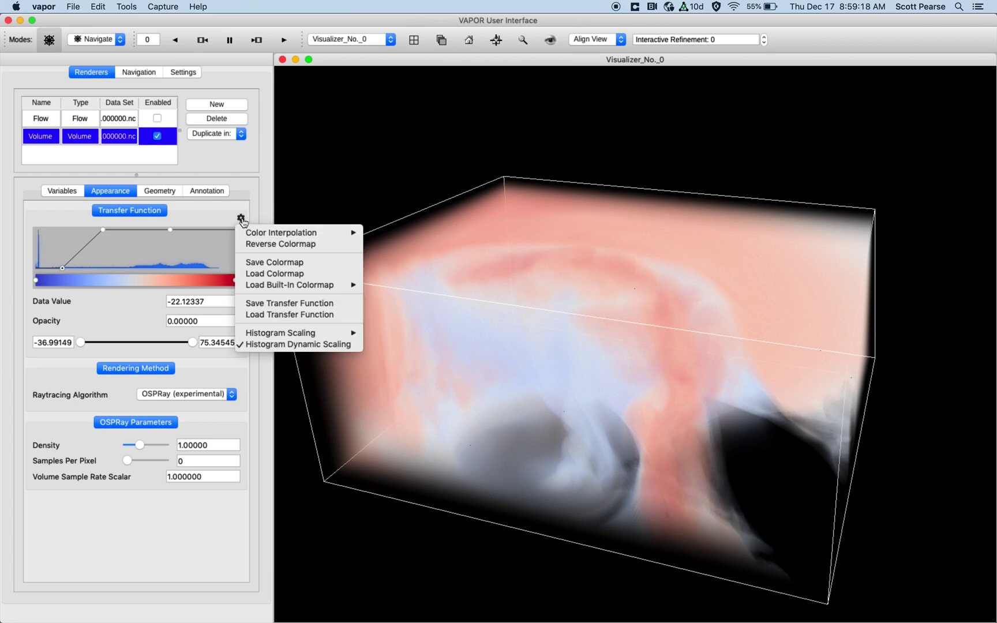
mouse_move(271, 235)
mouse_move(308, 287)
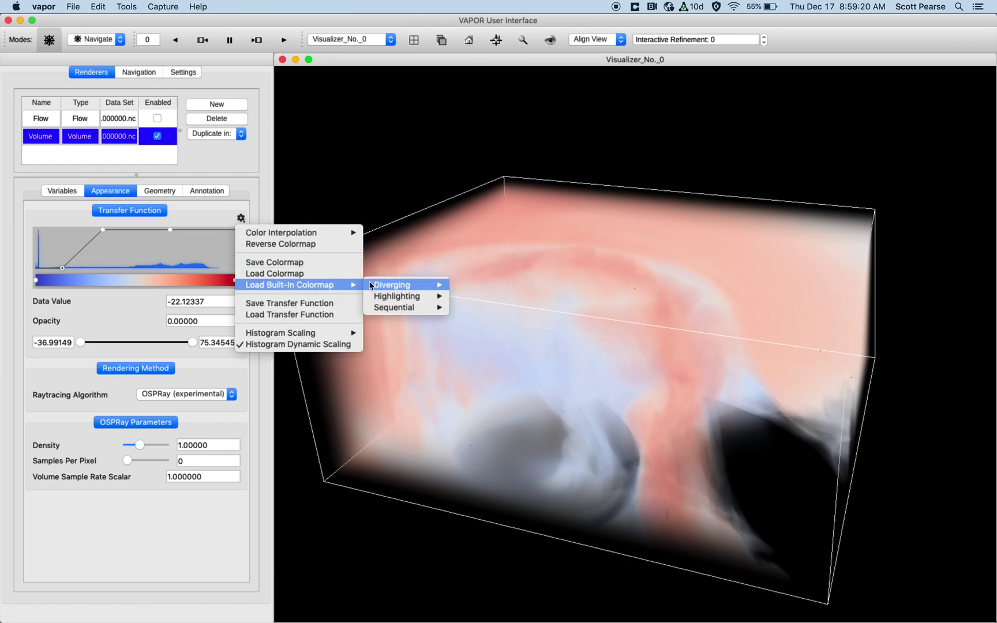
mouse_move(407, 290)
mouse_move(433, 300)
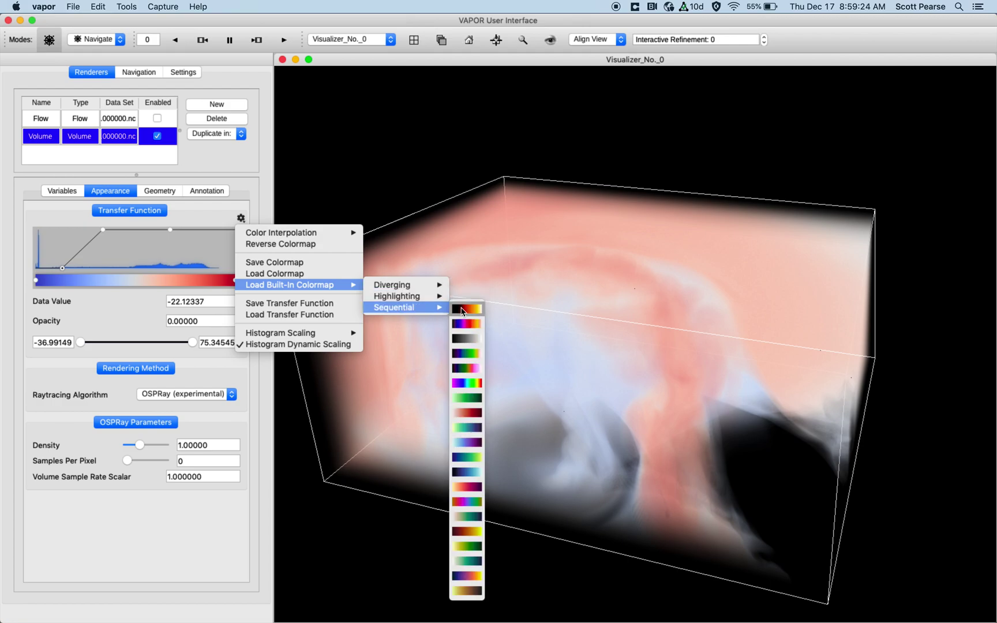
left_click(461, 312)
left_click_drag(581, 347, 470, 351)
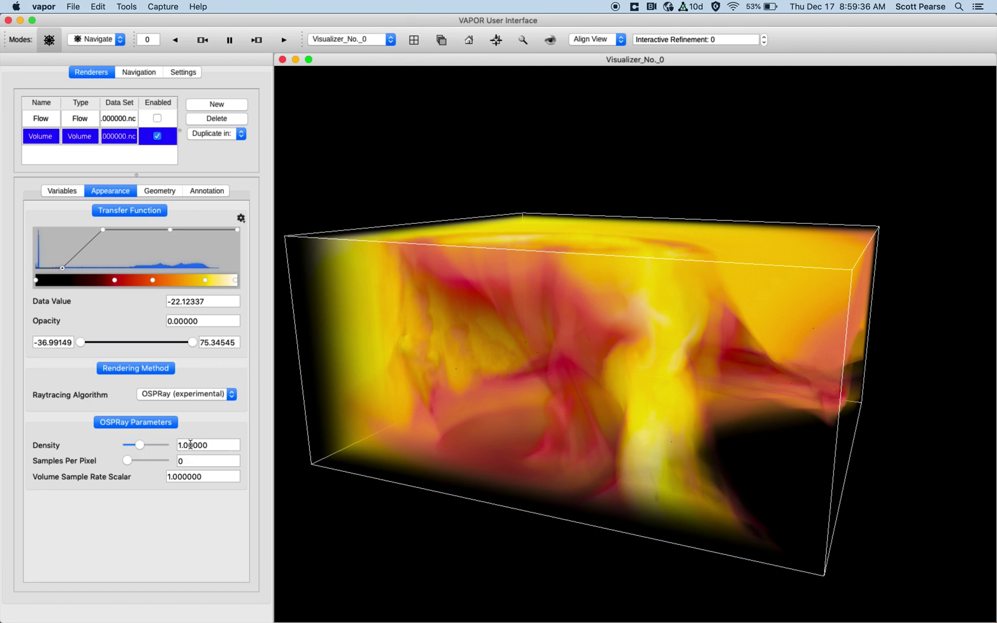
Format the OSPRay Density value in scientific notation with 1 decimal digit.
right_click(231, 446)
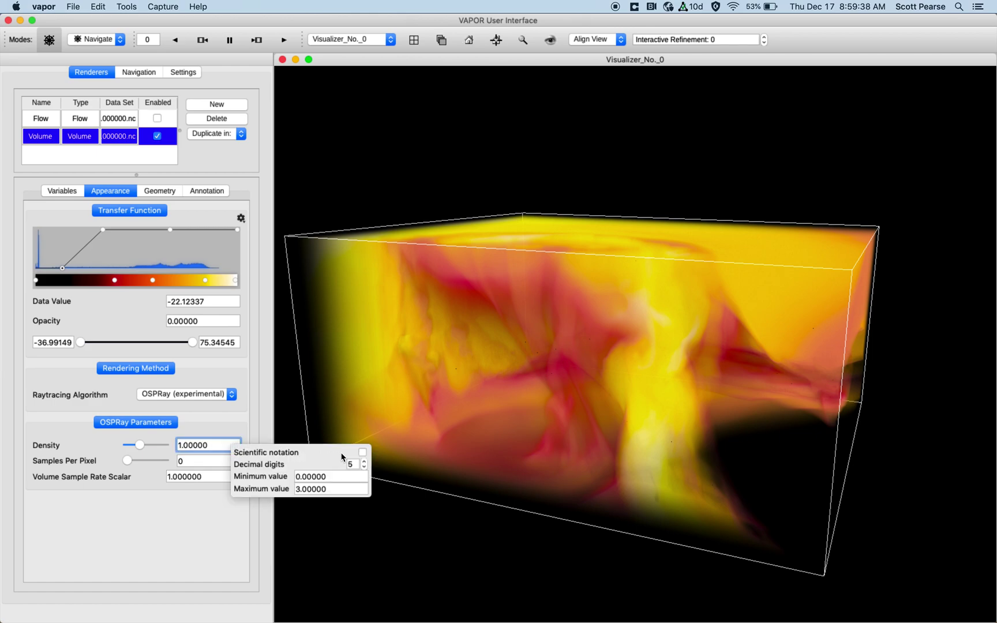
left_click(362, 454)
left_click(364, 467)
left_click(364, 467)
left_click(364, 467)
left_click(364, 467)
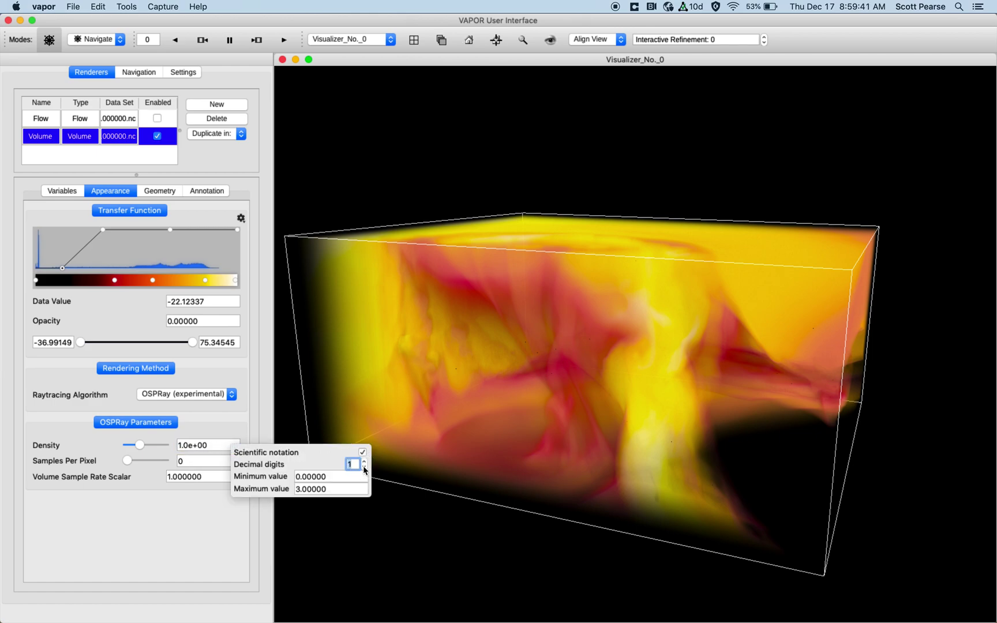
Limit the Density slider's range to a minimum of -1 and a maximum of 4, and raise the Density to 4.0.
left_click(333, 478)
type("-1")
key("Return")
left_click(337, 489)
type("4")
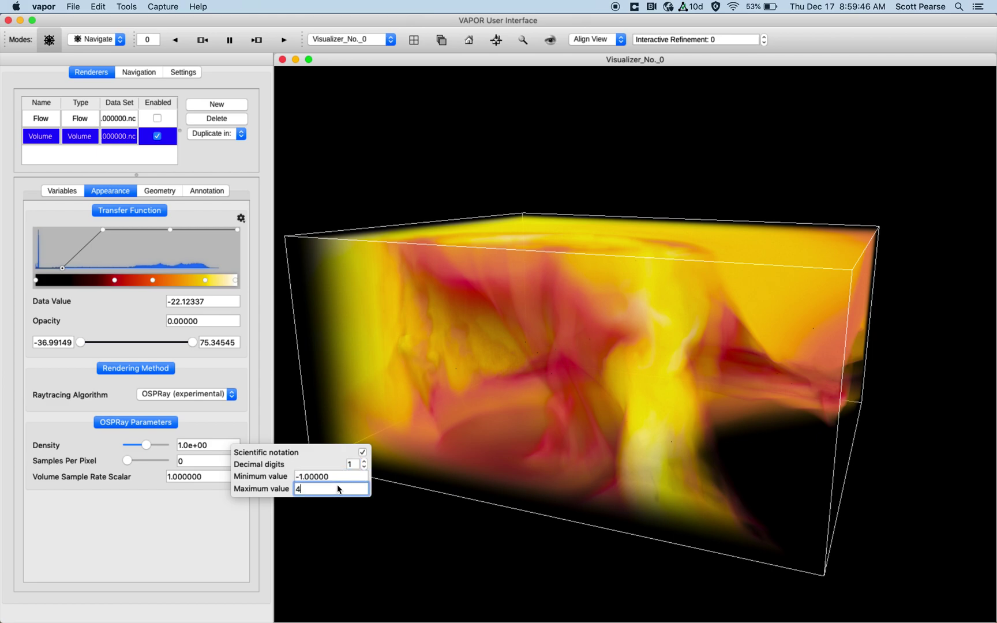
key("Return")
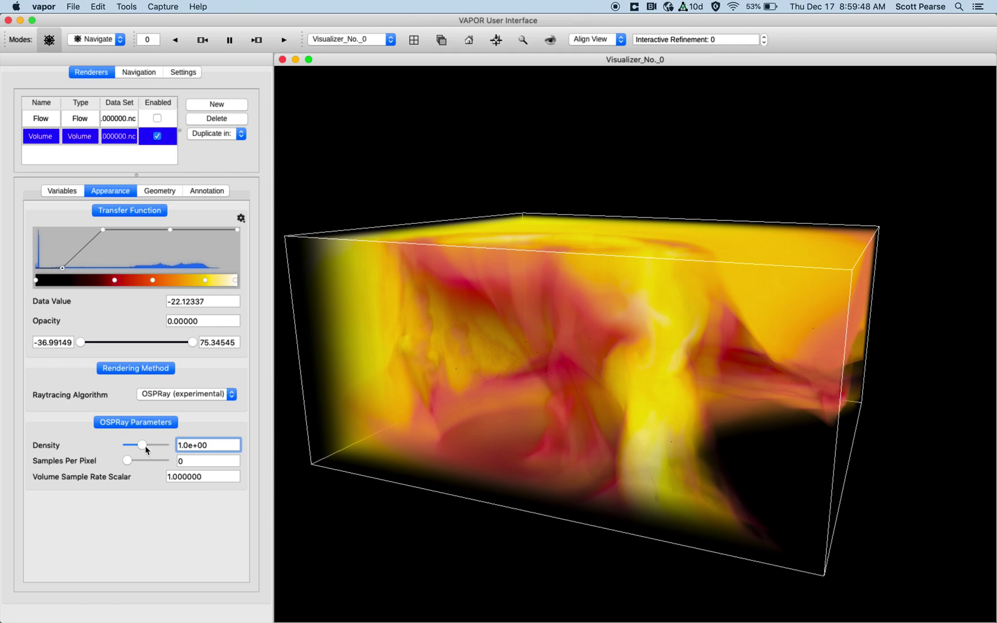
left_click_drag(145, 446, 173, 443)
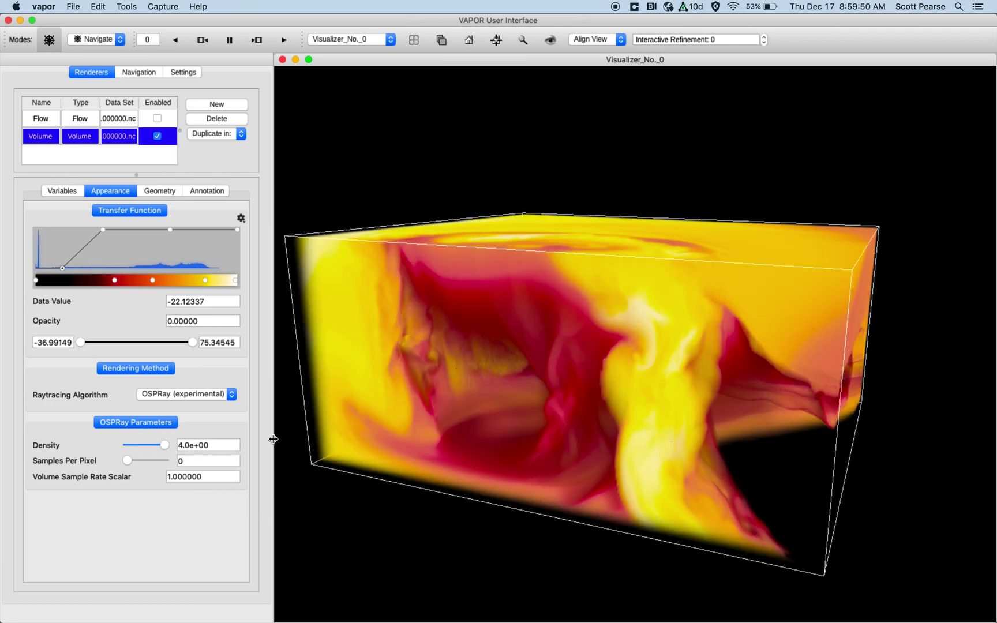
left_click_drag(659, 395, 662, 407)
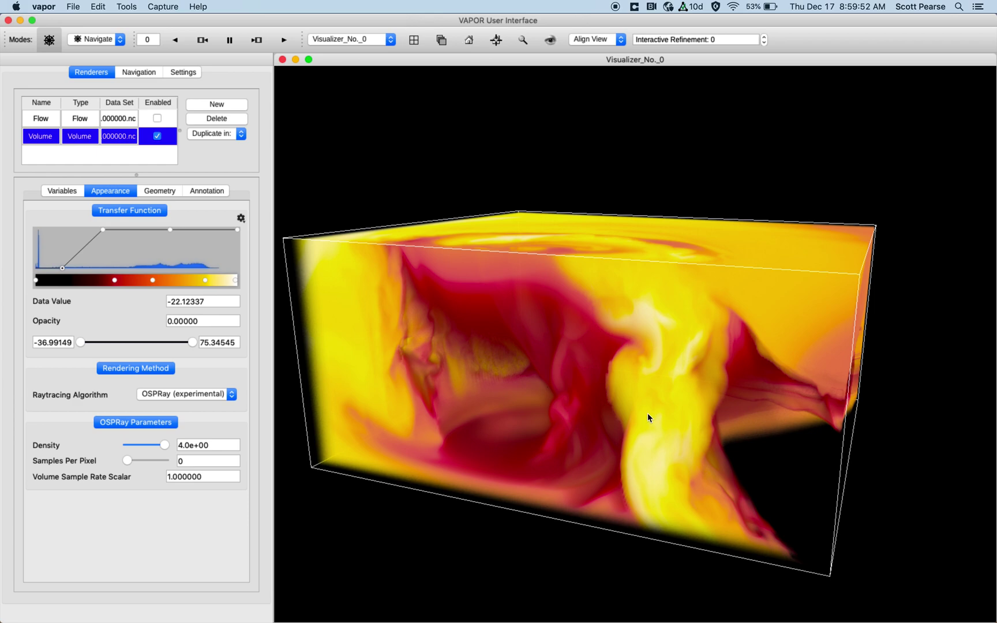
Switch to the 3.3 release notes in Google Slides in Chrome and present slide 4, Invisible Features.
mouse_move(479, 614)
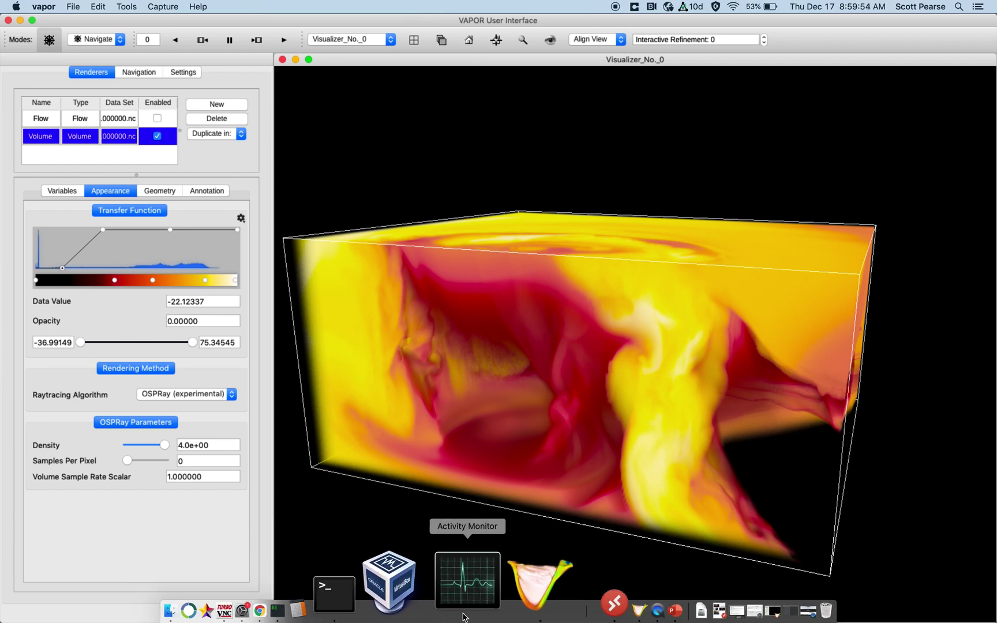
right_click(372, 583)
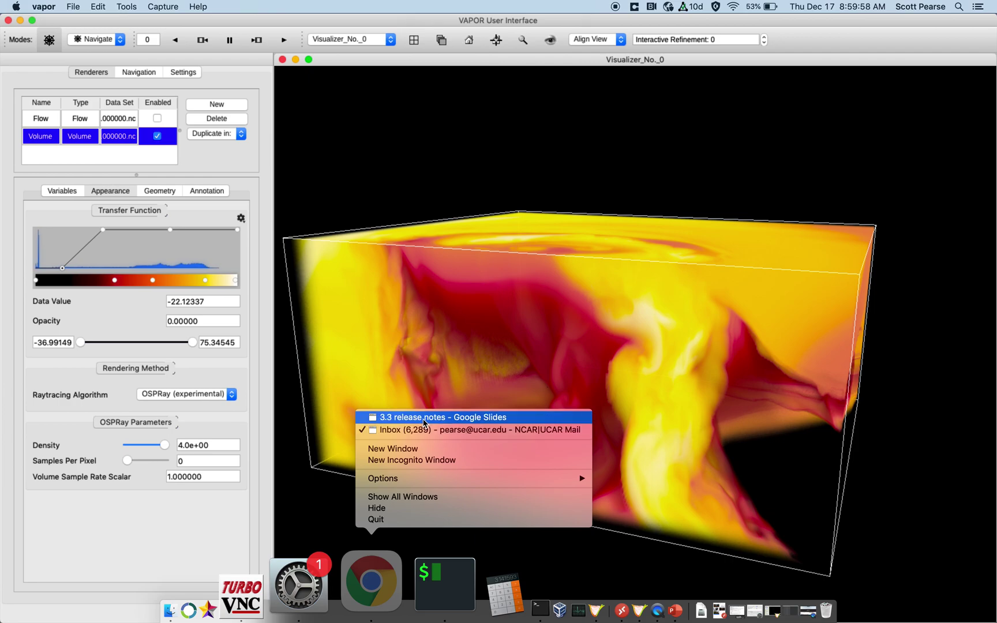
left_click(424, 418)
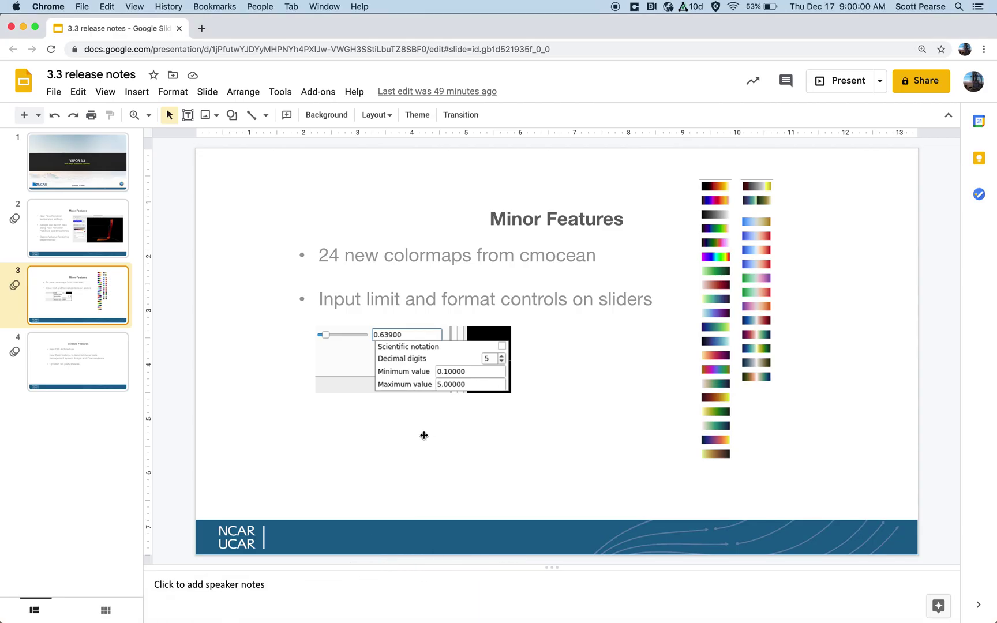
left_click(71, 366)
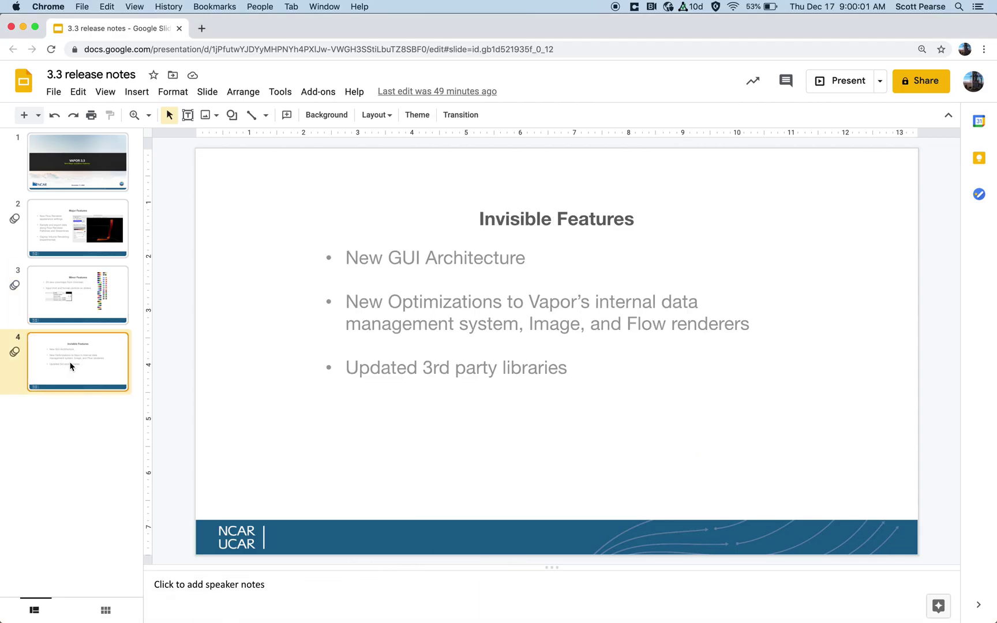
left_click(856, 82)
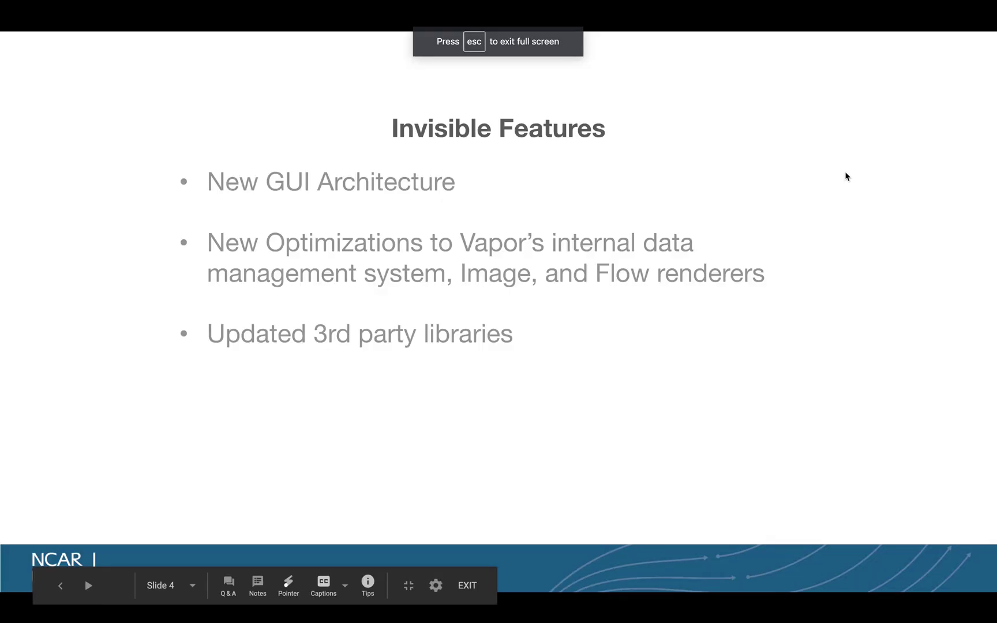